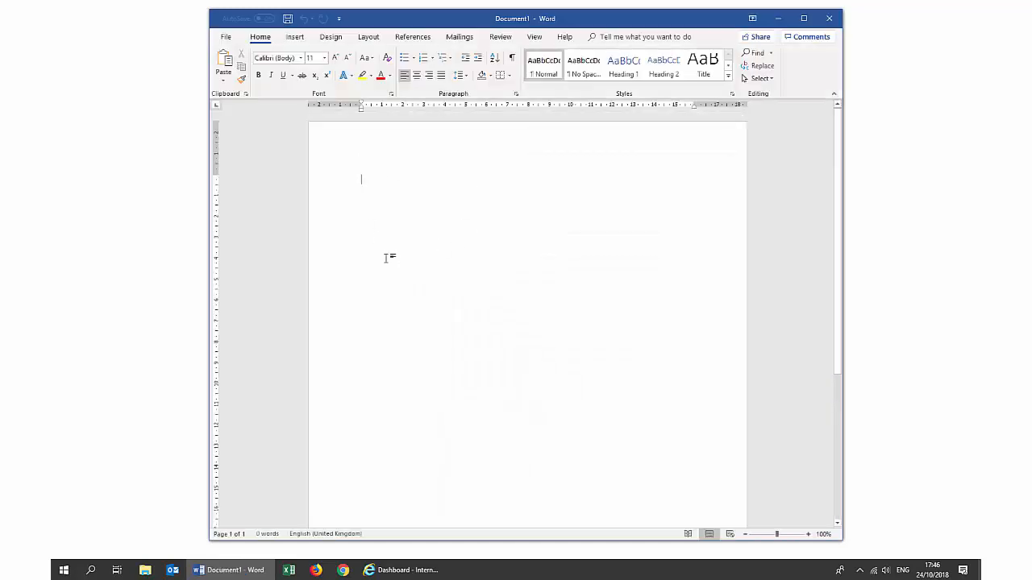
# - Review the draft management referral in Word from its title through the Additional Questions section, and close the document
pyautogui.click(586, 68)
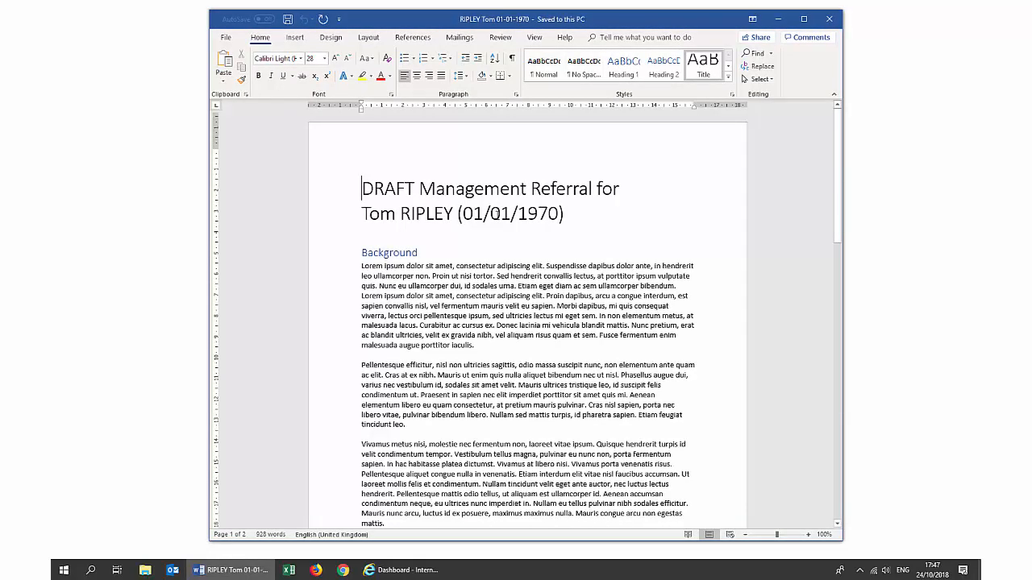
pyautogui.scroll(-15, 494, 206)
pyautogui.scroll(-10, 495, 214)
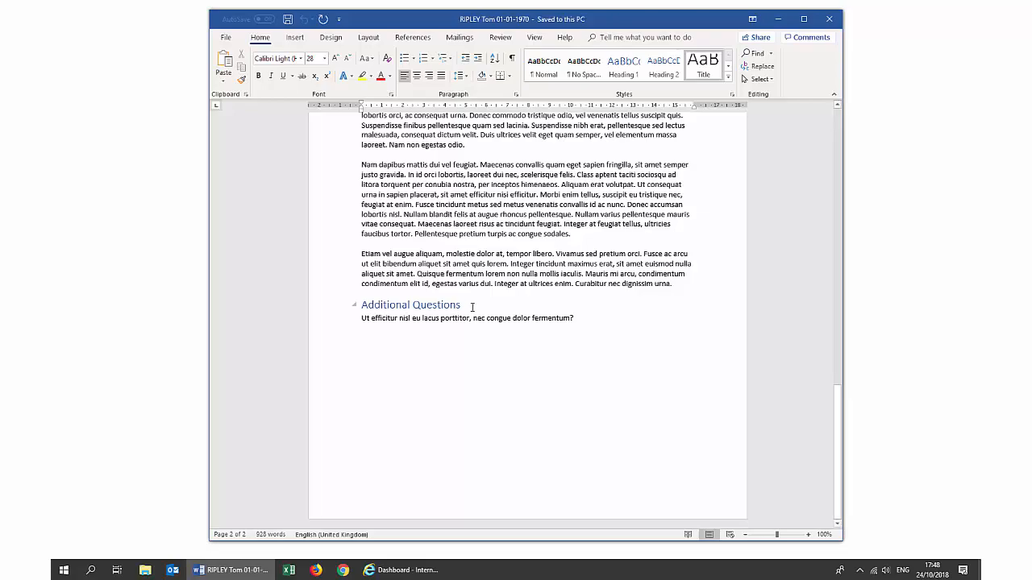
pyautogui.scroll(15, 487, 324)
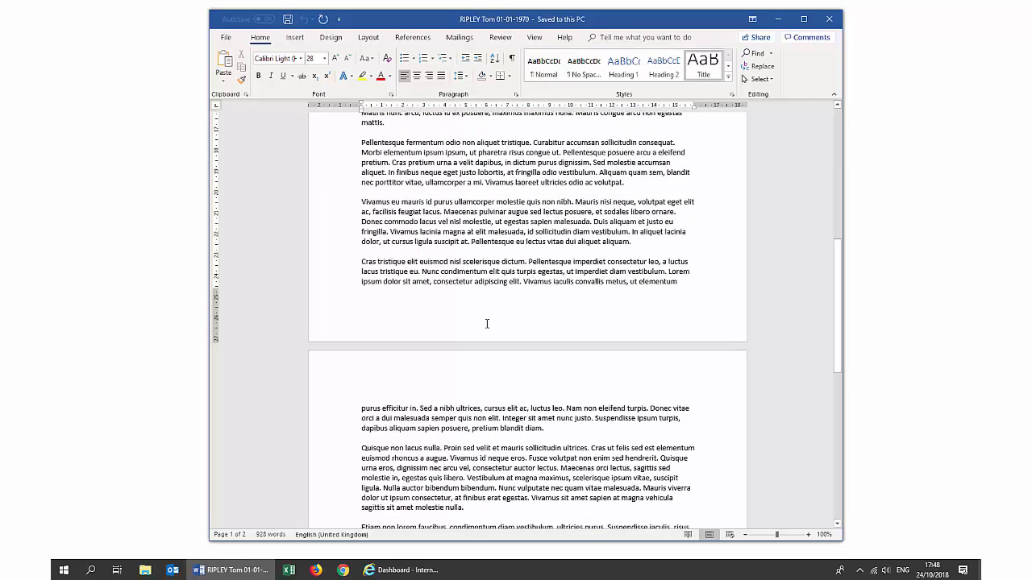
pyautogui.scroll(5, 487, 324)
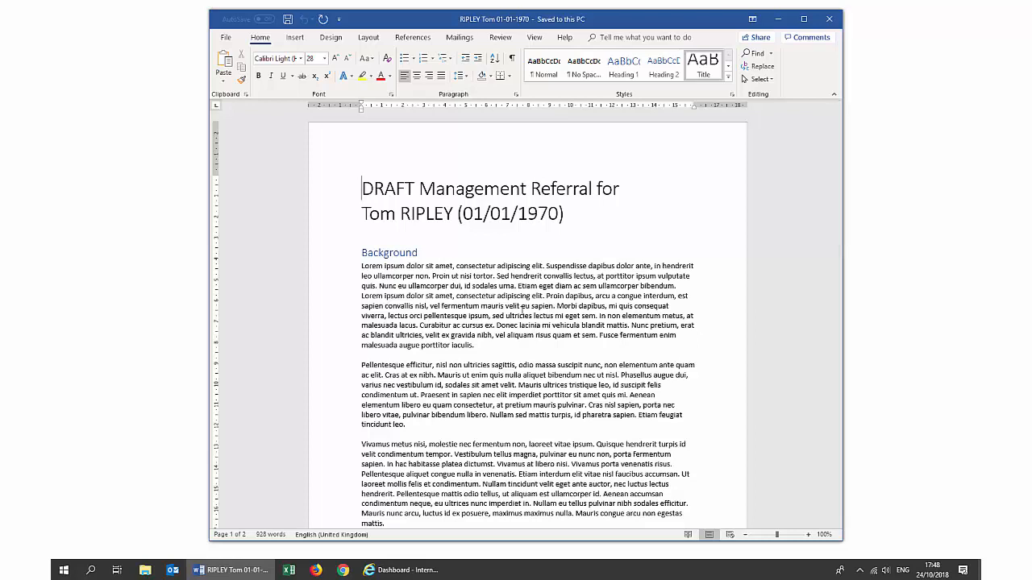
pyautogui.click(498, 259)
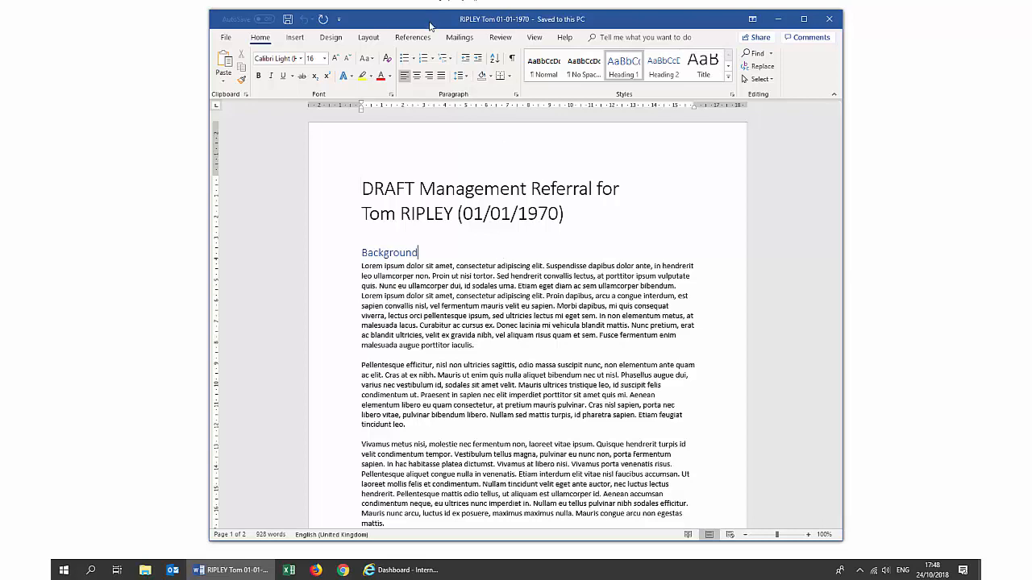
pyautogui.hotkey('alt', 'F4')
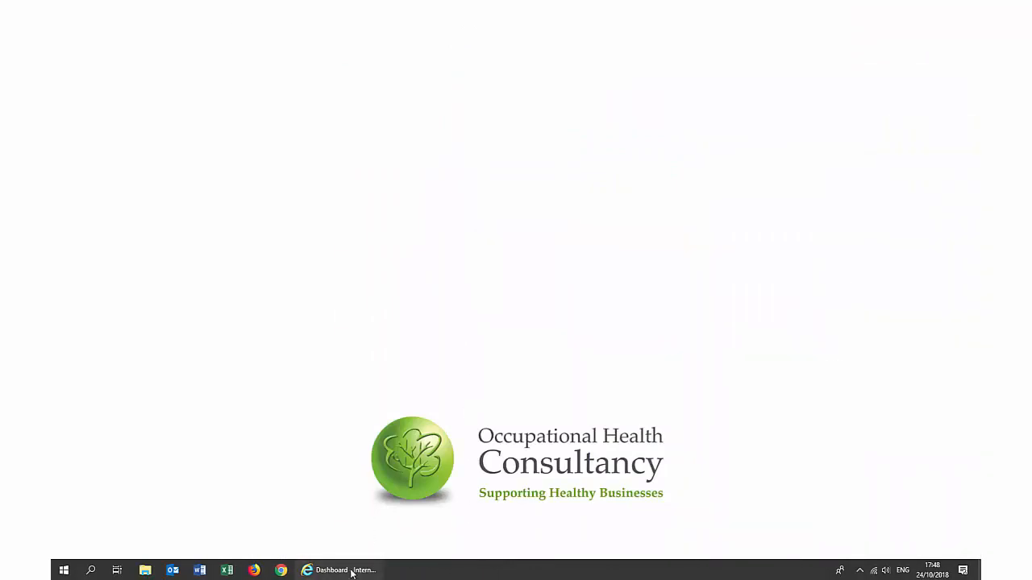
# - Switch to the Cohort dashboard in Internet Explorer and start a new management referral
pyautogui.click(352, 571)
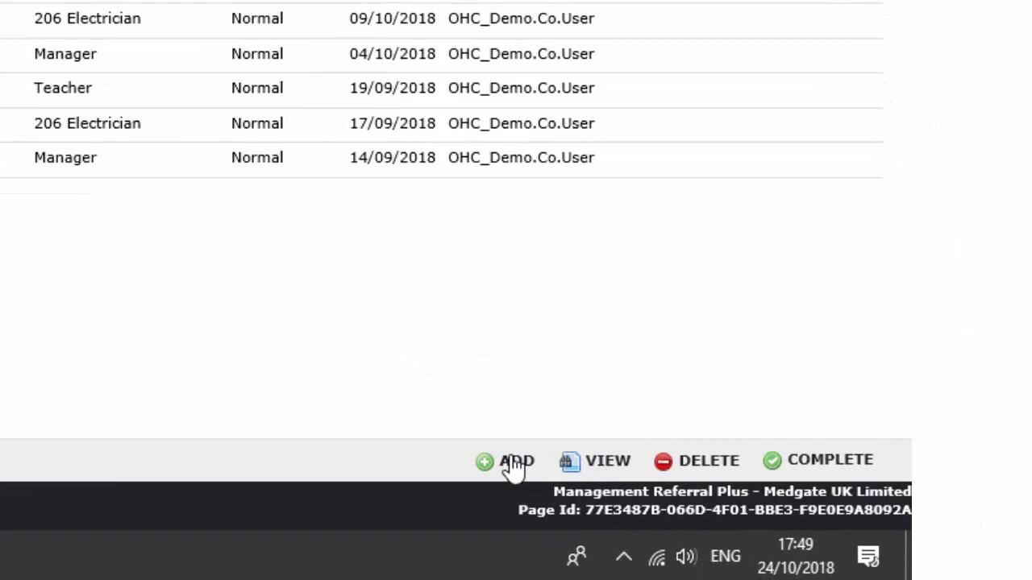
pyautogui.click(513, 465)
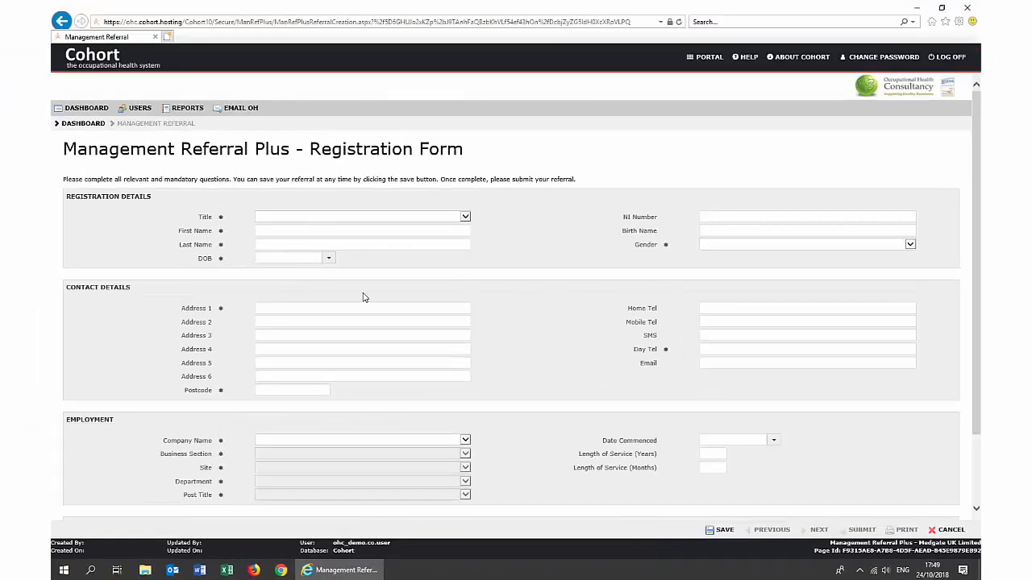
pyautogui.scroll(-2, 520, 315)
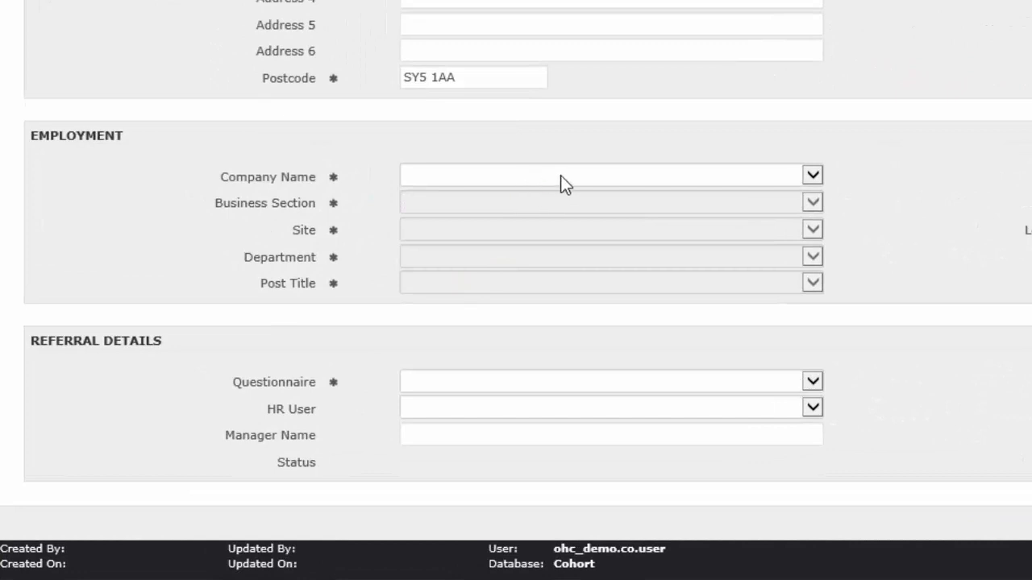
# - Set the company name to OHC Demo Company, business section to DMO | South West Area and site to DMO | Shakespeare Road
pyautogui.click(582, 175)
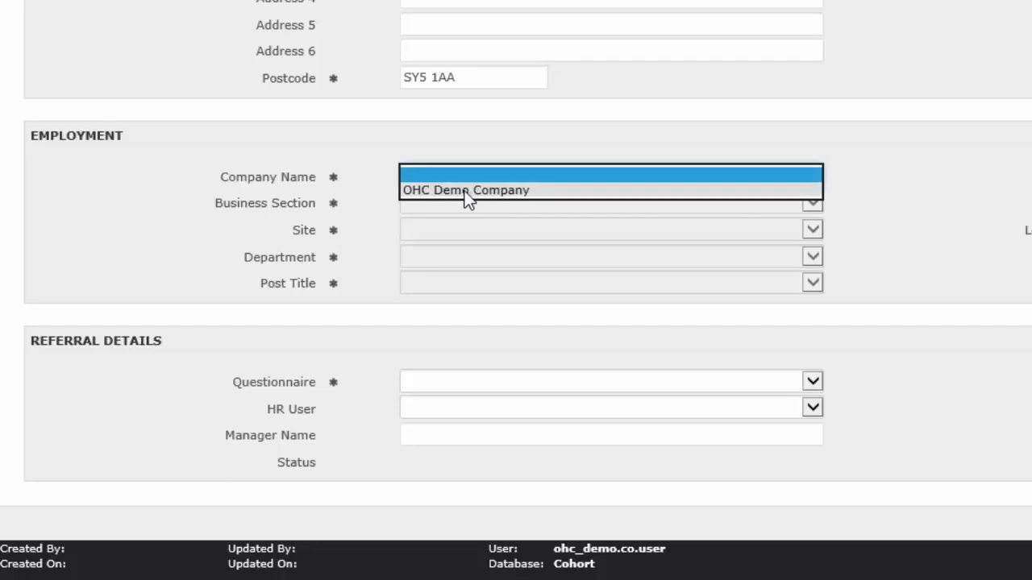
pyautogui.click(517, 192)
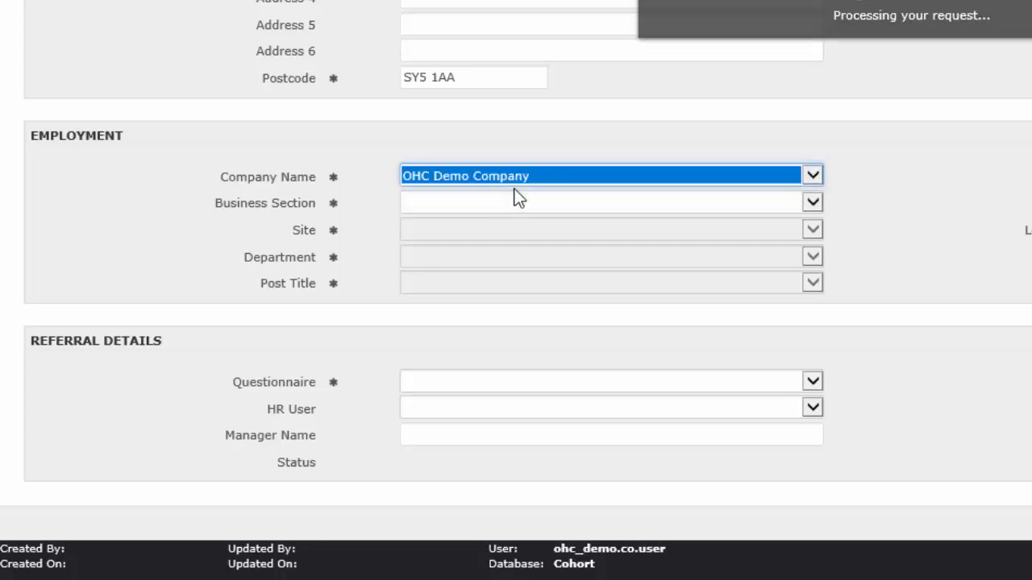
pyautogui.click(556, 202)
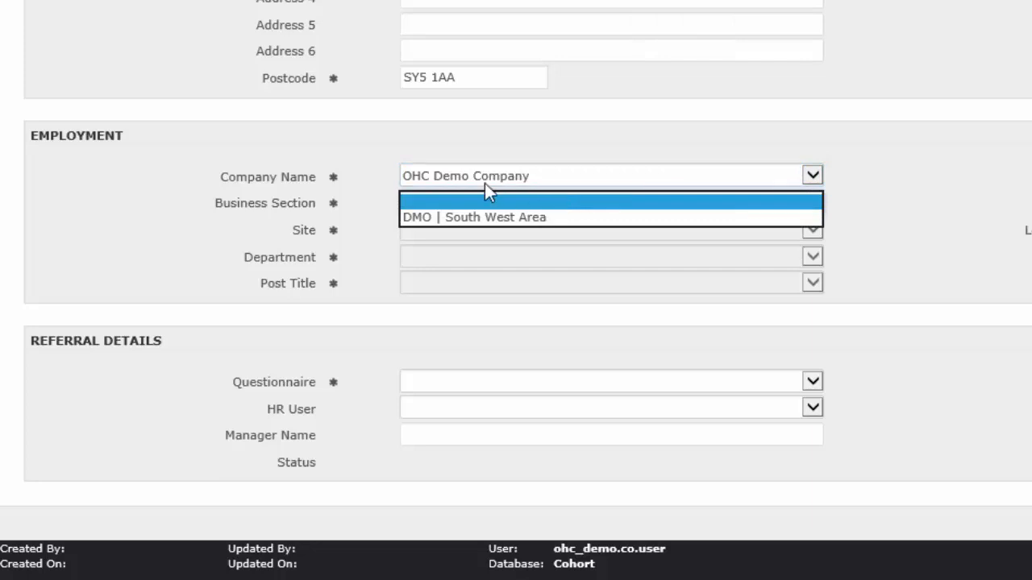
pyautogui.click(499, 217)
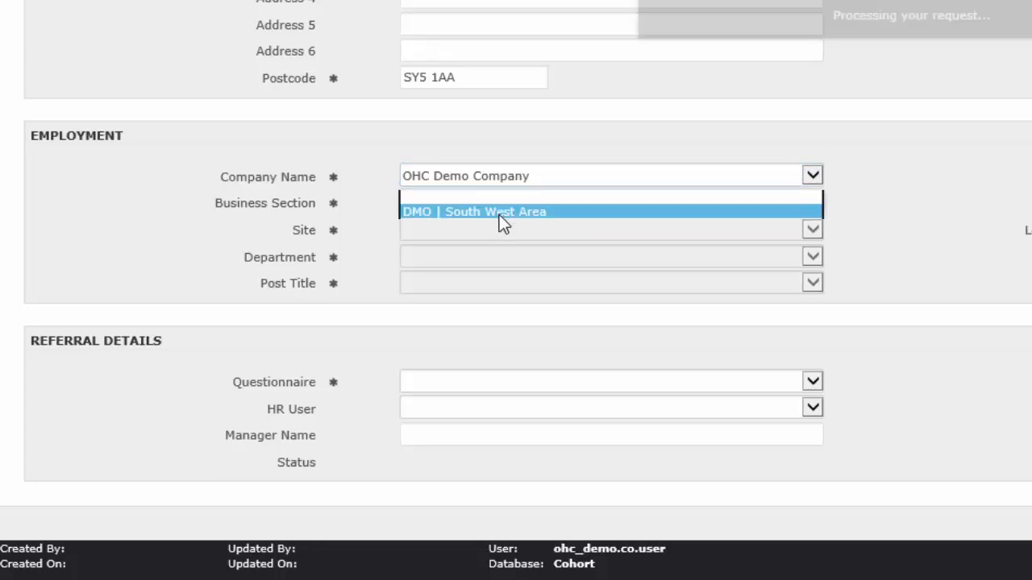
pyautogui.click(504, 219)
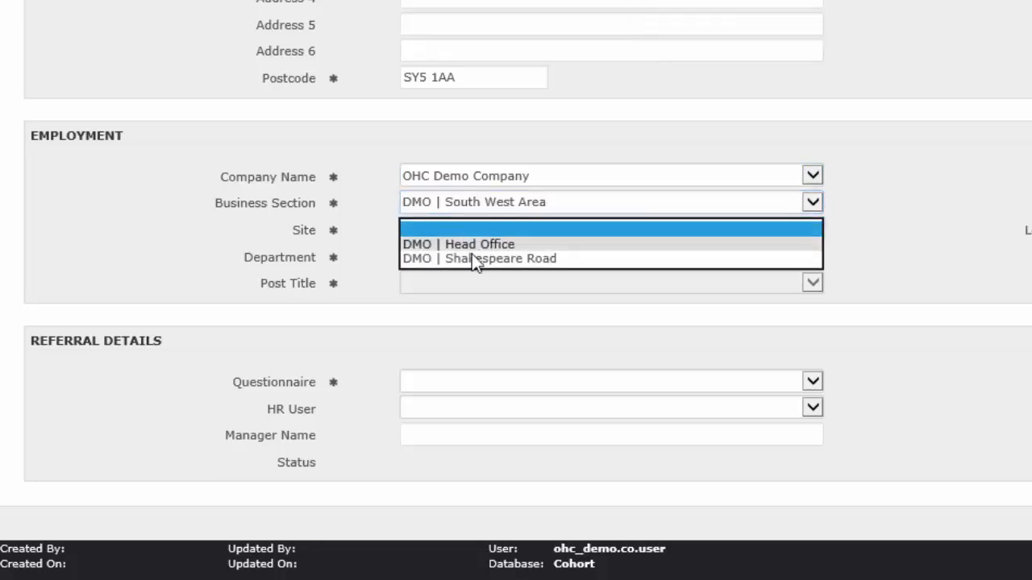
pyautogui.click(533, 261)
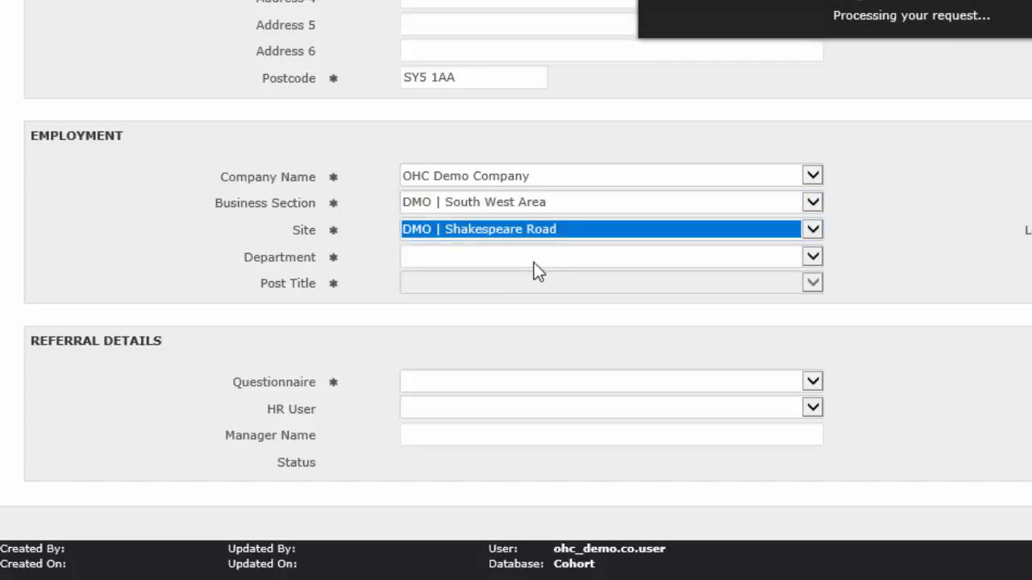
# - Set the employee's department to DMO | Production and the post title to Welder
pyautogui.click(523, 258)
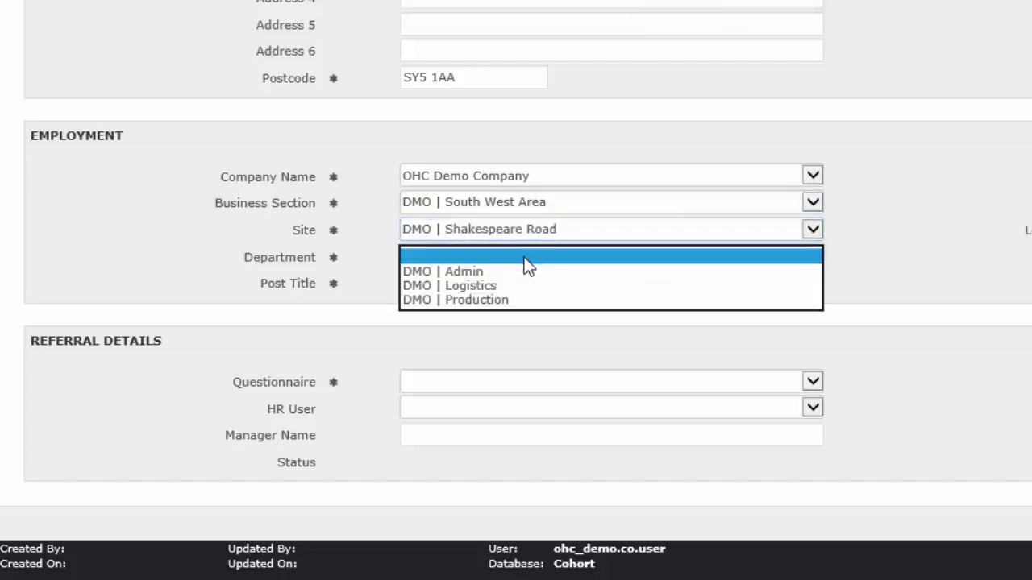
pyautogui.click(475, 300)
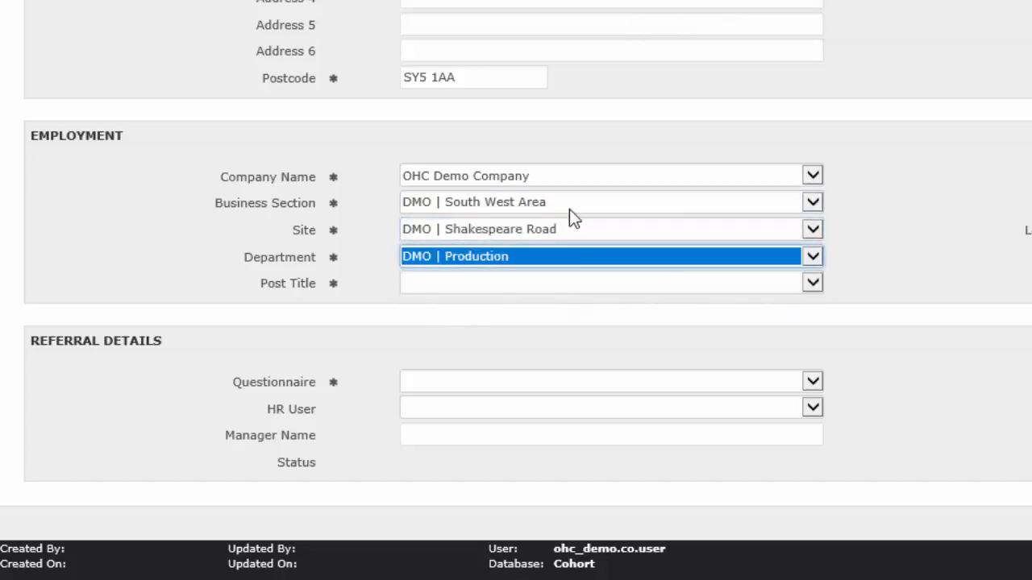
pyautogui.click(533, 282)
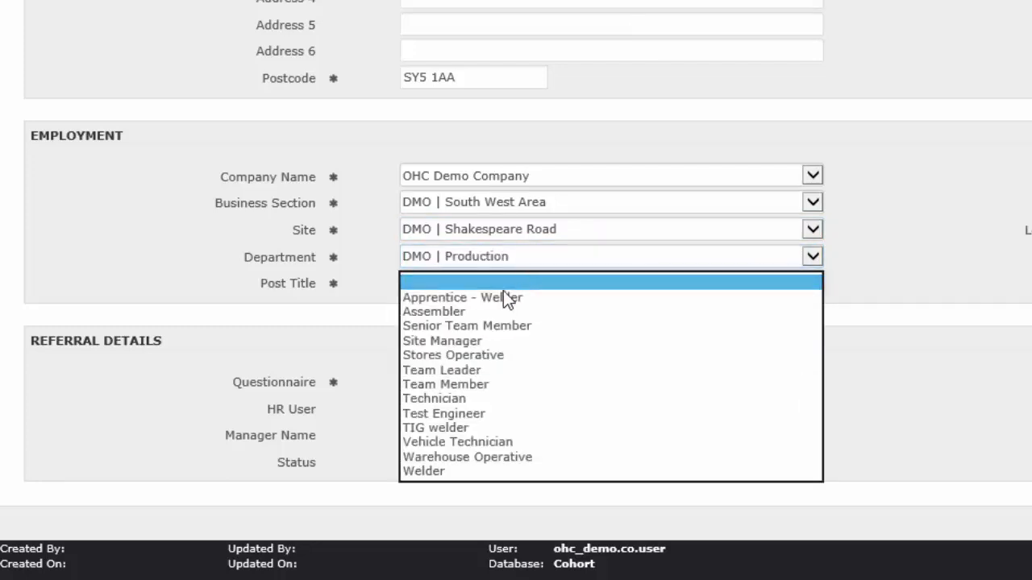
pyautogui.click(430, 470)
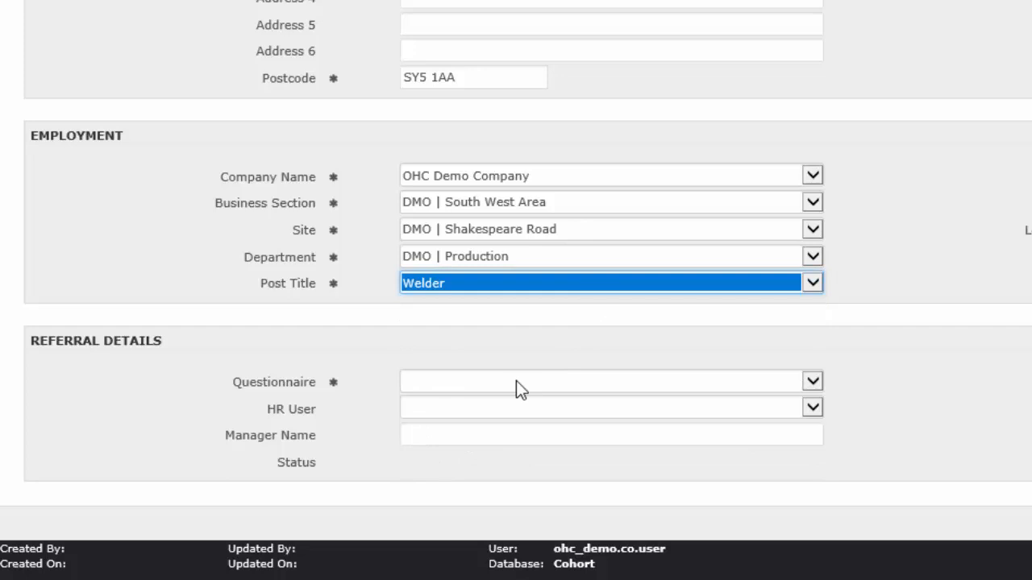
# - Fill in the referral details with the Management Referral questionnaire, Demo HR User as HR user and Work-Related Issue as reason
pyautogui.click(601, 383)
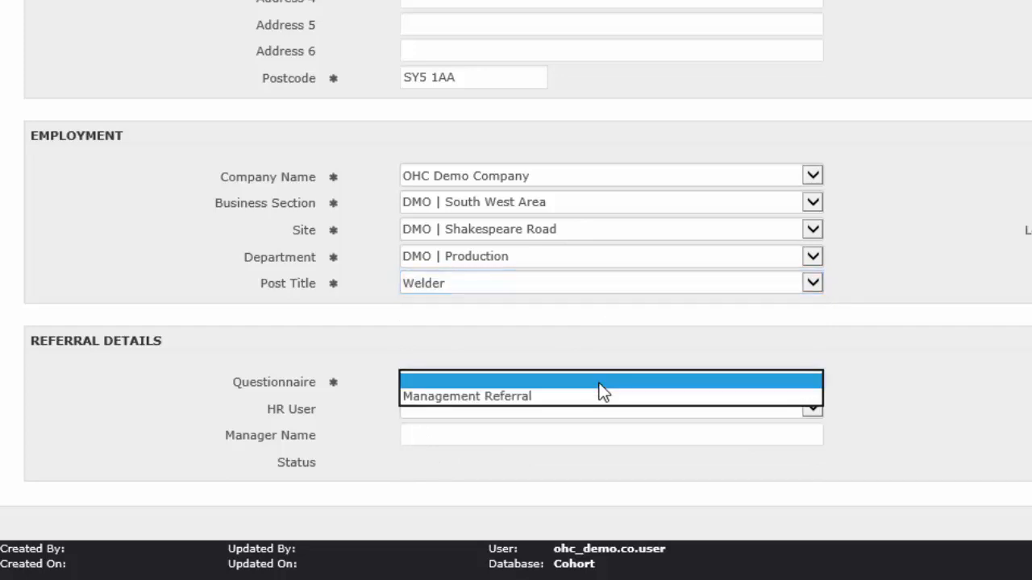
pyautogui.click(499, 396)
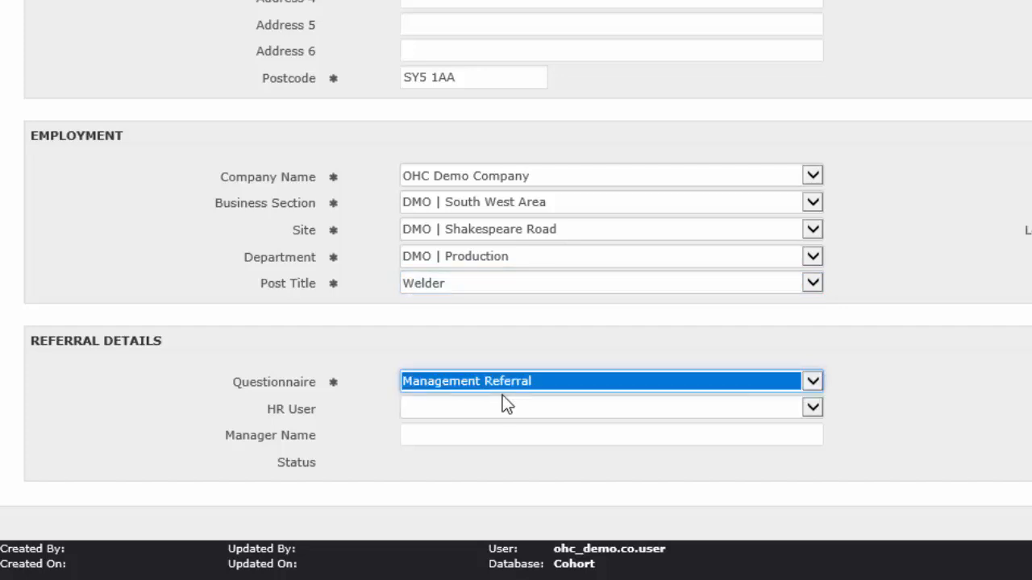
pyautogui.click(538, 408)
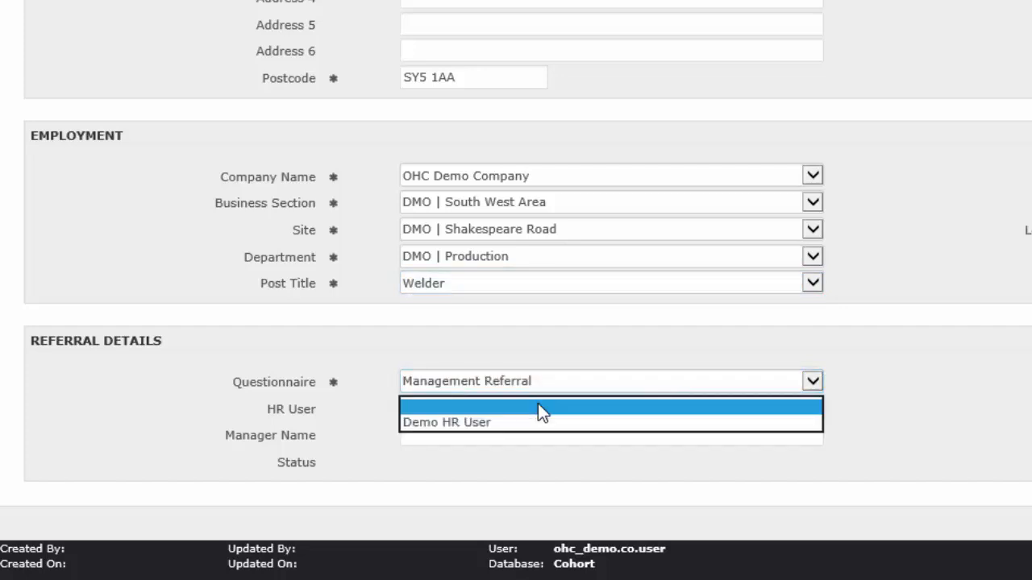
pyautogui.click(474, 423)
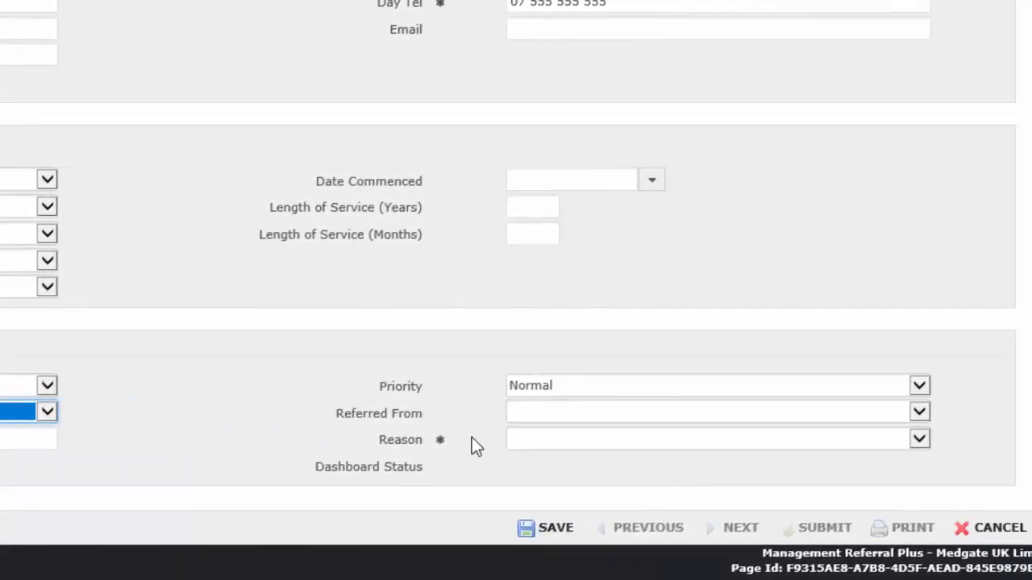
pyautogui.click(540, 442)
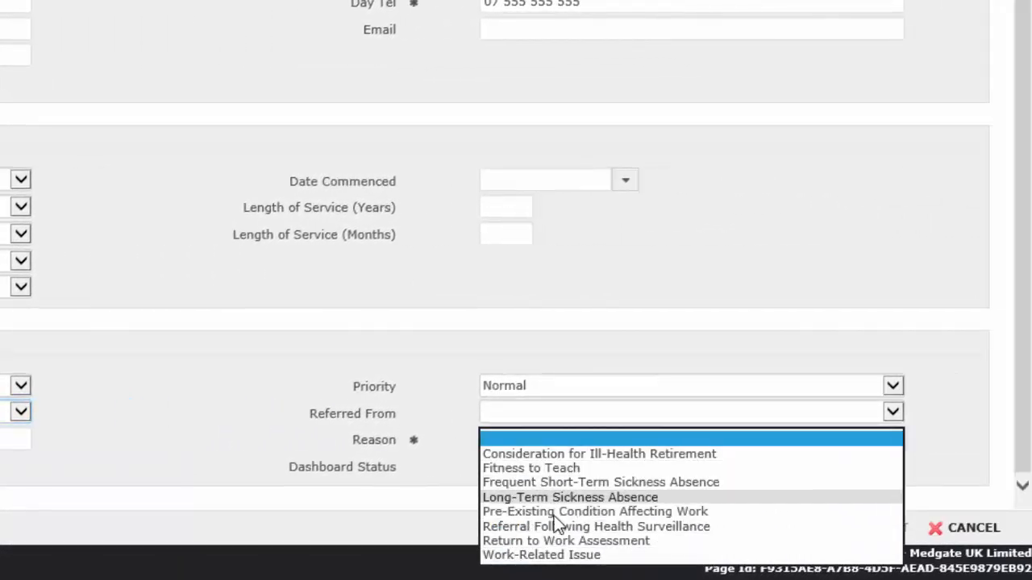
pyautogui.click(529, 556)
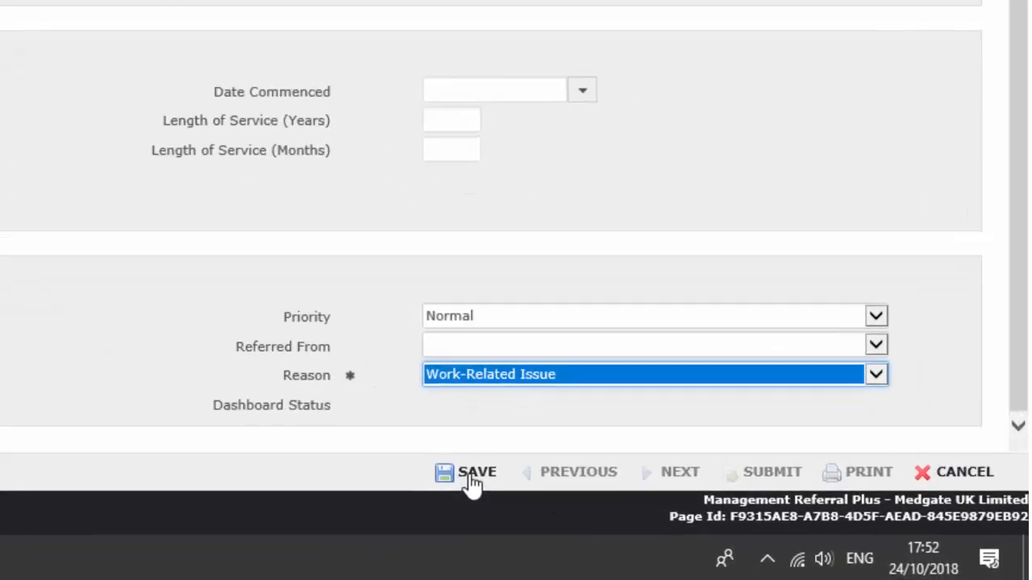
# - Save the registration form and continue to the referral questions page
pyautogui.click(473, 481)
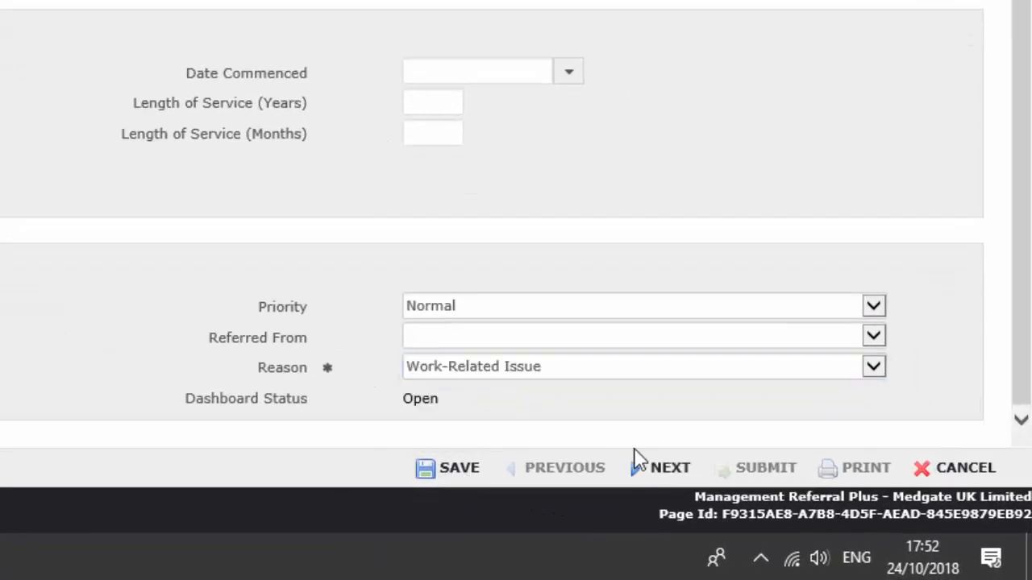
pyautogui.click(668, 475)
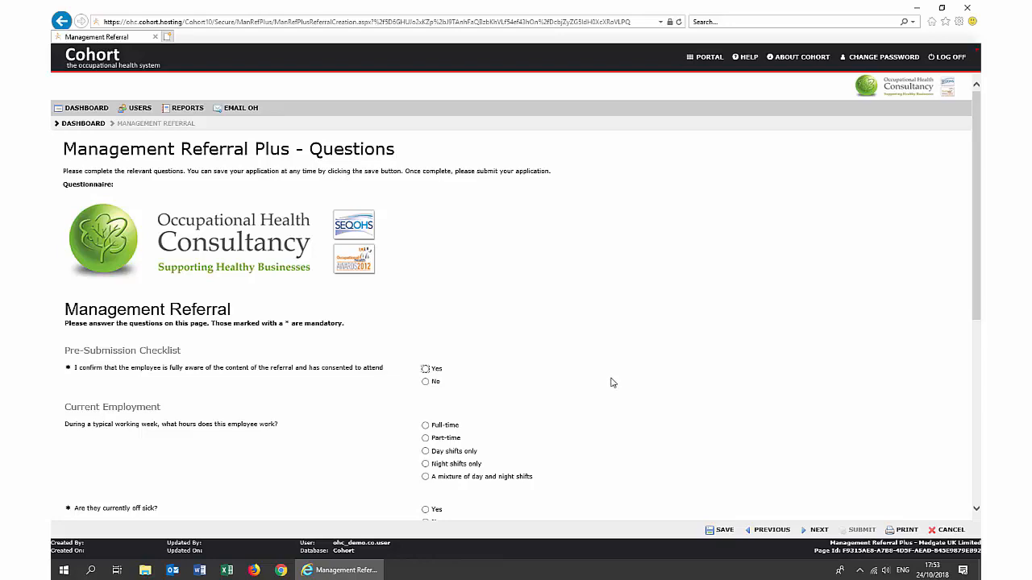
# - Answer Yes to the employee consent confirmation, Full-time for working hours and Yes for currently off sick
pyautogui.scroll(-3, 612, 382)
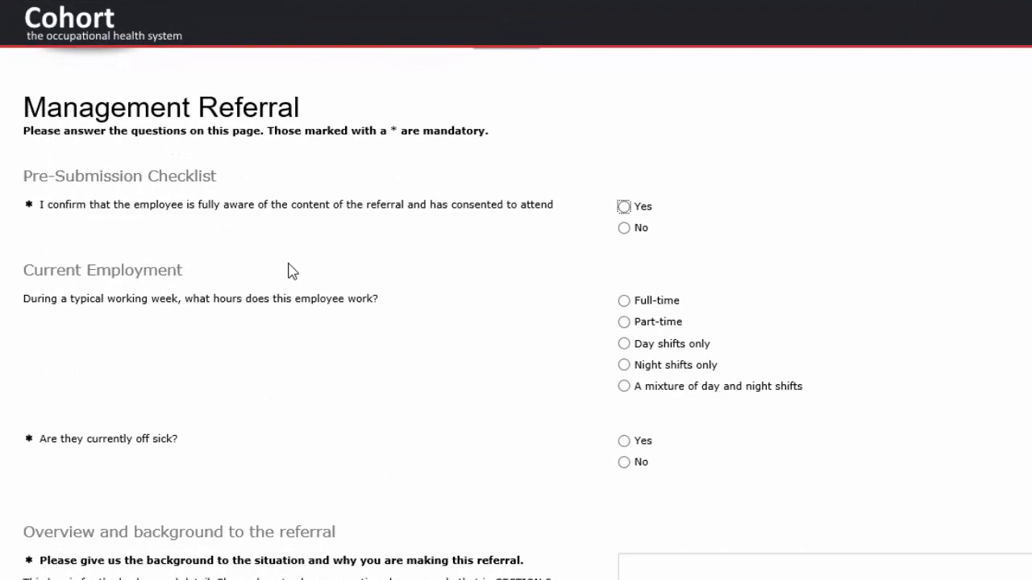
pyautogui.click(624, 207)
pyautogui.click(625, 229)
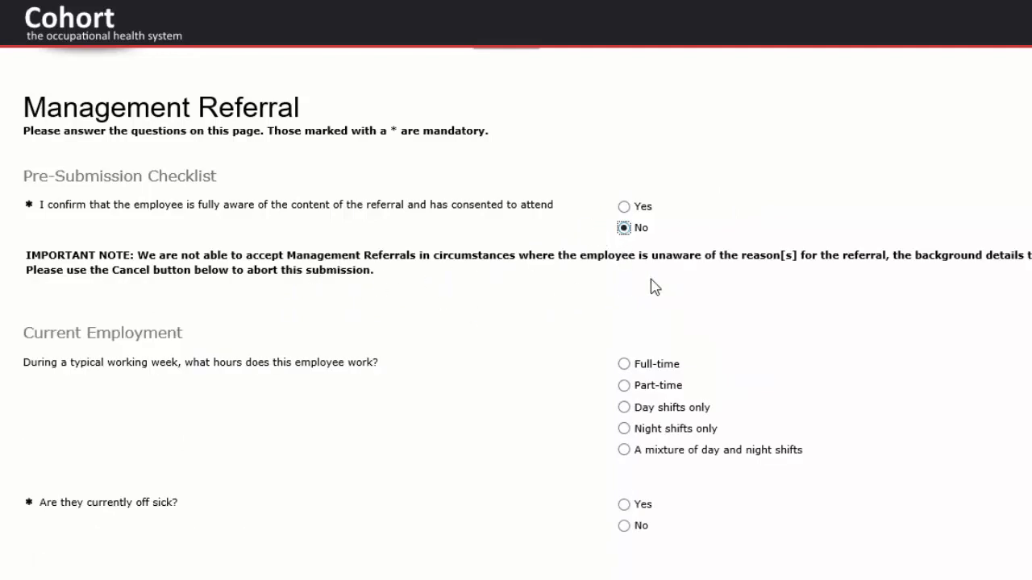
pyautogui.click(624, 208)
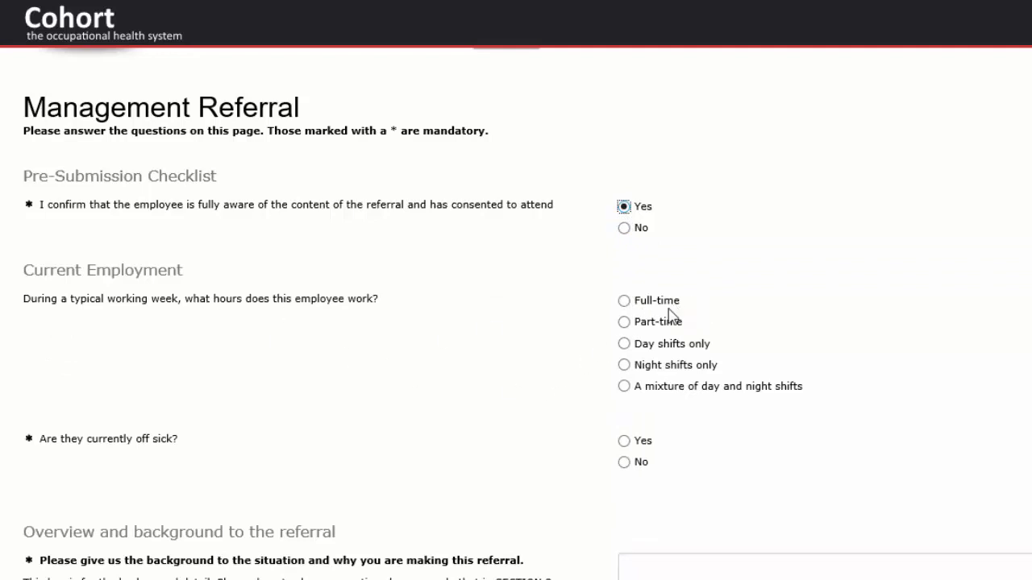
pyautogui.click(627, 301)
pyautogui.click(625, 442)
# - Switch to the draft referral in Word and copy all the text under the Background heading
pyautogui.scroll(-3, 778, 440)
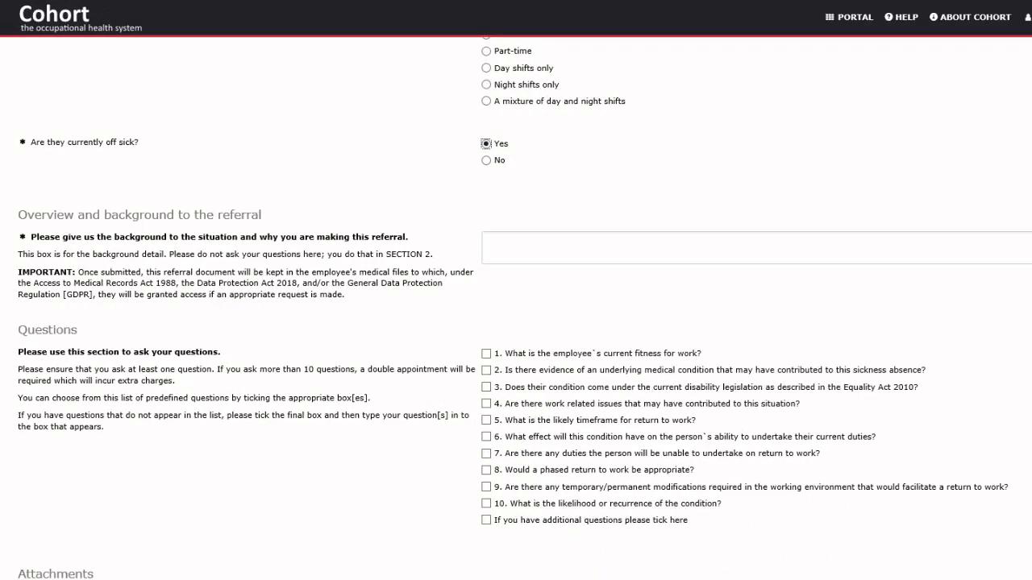
pyautogui.moveTo(1030, 119); pyautogui.dragTo(431, 13)
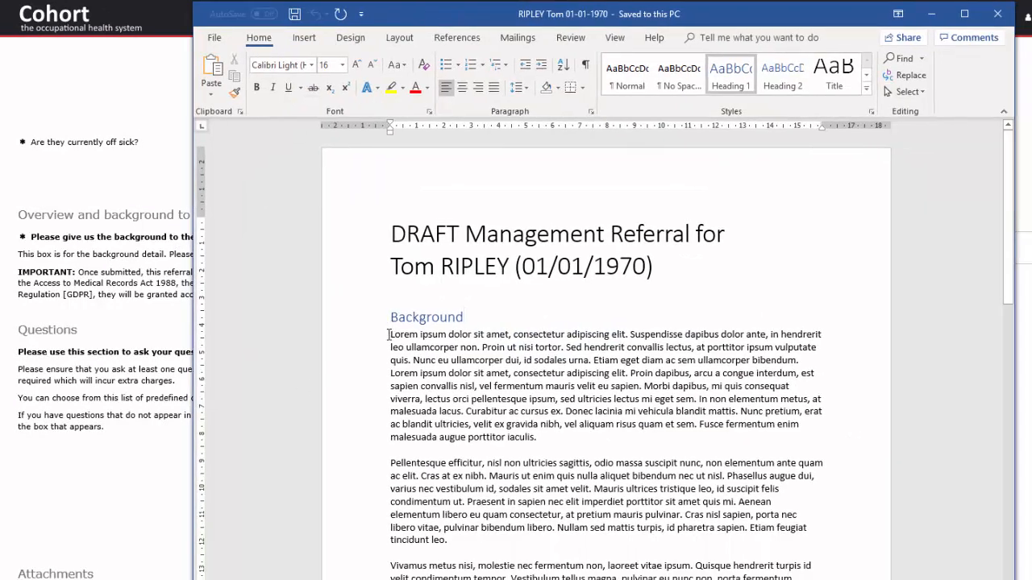
pyautogui.moveTo(388, 334); pyautogui.dragTo(802, 358)
pyautogui.rightClick(732, 335)
pyautogui.click(755, 360)
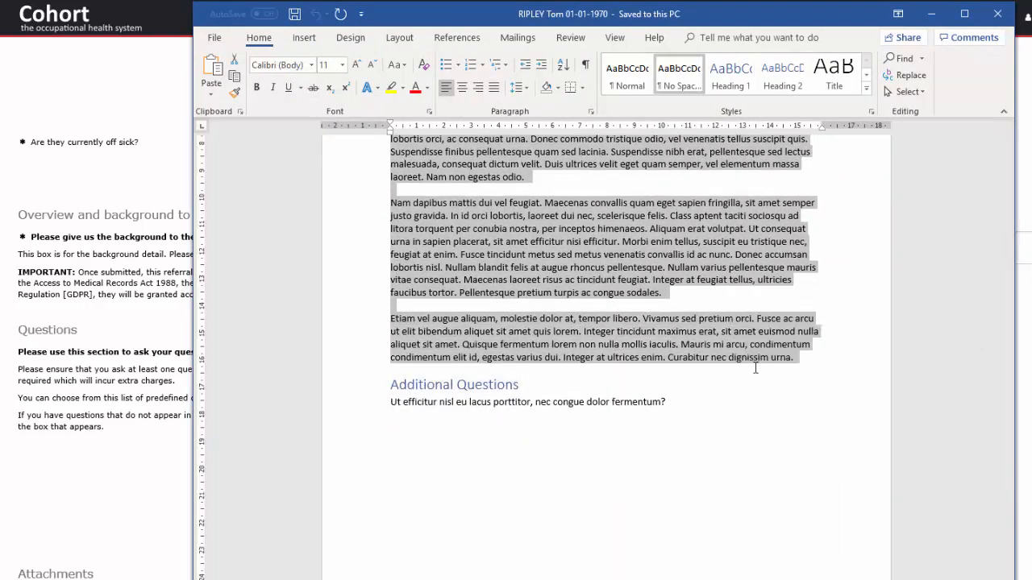
pyautogui.click(931, 13)
# - Paste the copied background text into the answer box for the situation and reason for the referral
pyautogui.click(503, 245)
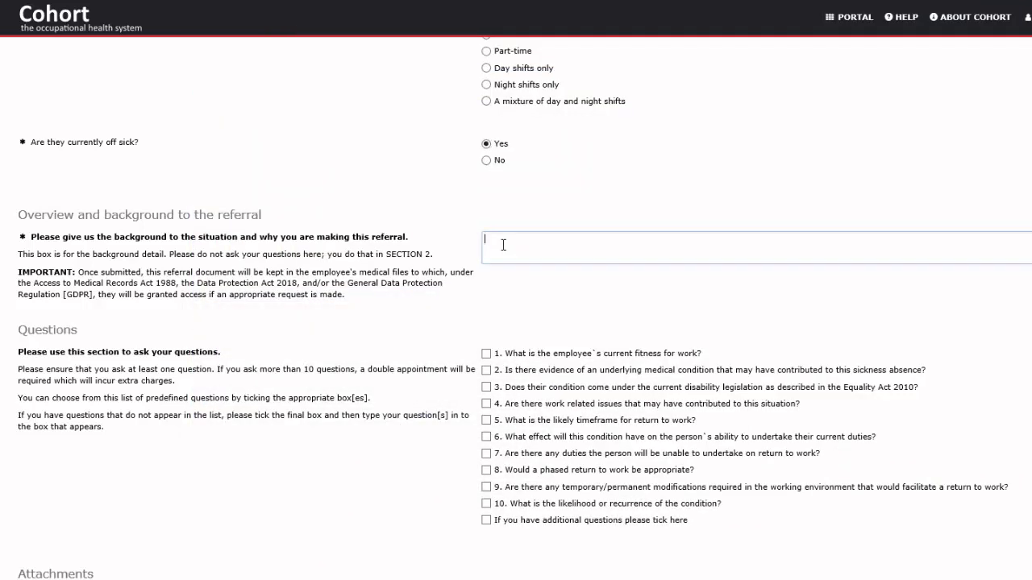
pyautogui.rightClick(503, 245)
pyautogui.click(548, 304)
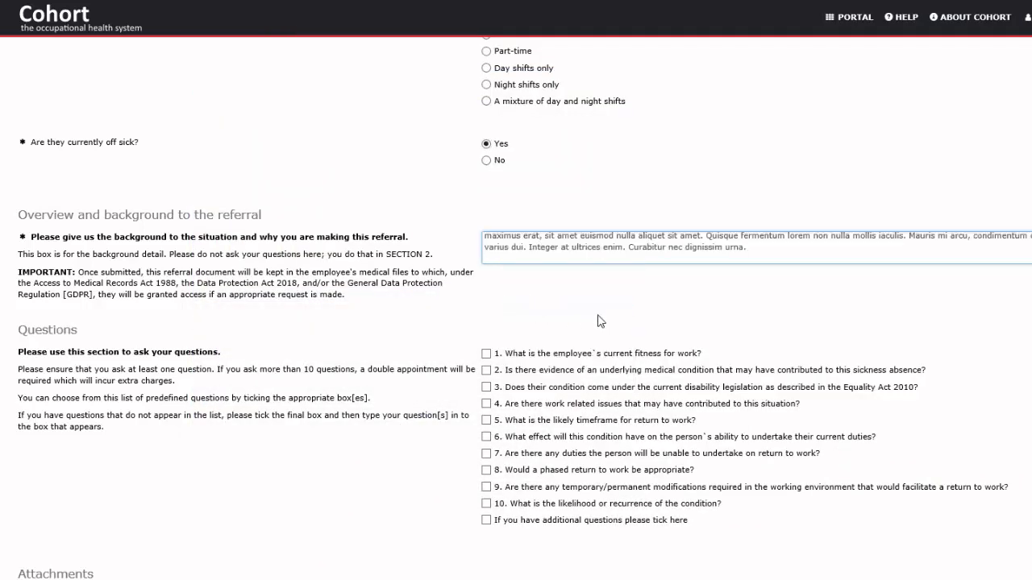
# - Select predefined questions 3, 6 and 8 for the referral, and tick the option for additional questions
pyautogui.scroll(1, 514, 394)
pyautogui.scroll(-1, 513, 393)
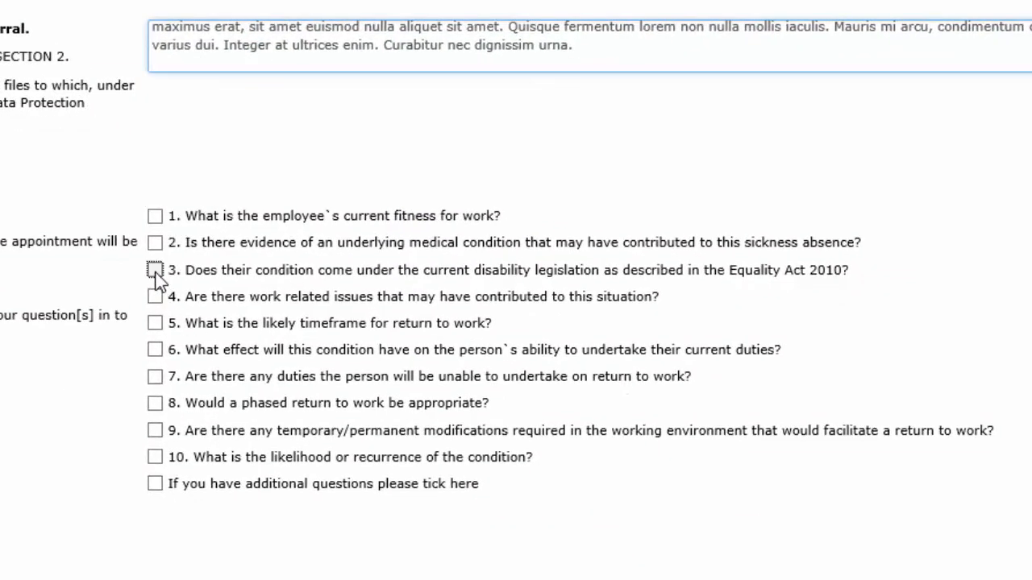
pyautogui.click(156, 270)
pyautogui.click(155, 403)
pyautogui.click(155, 350)
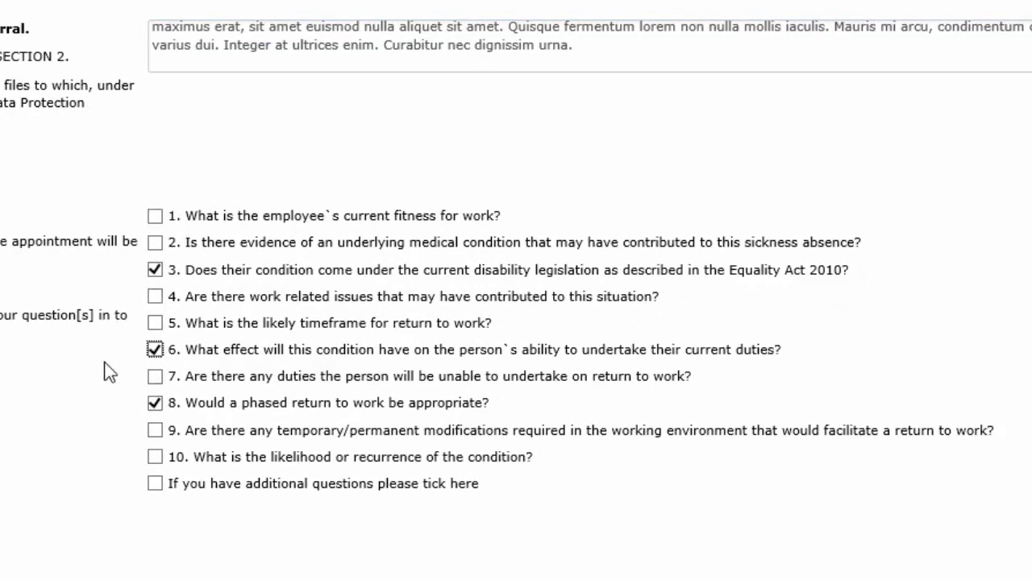
pyautogui.click(154, 483)
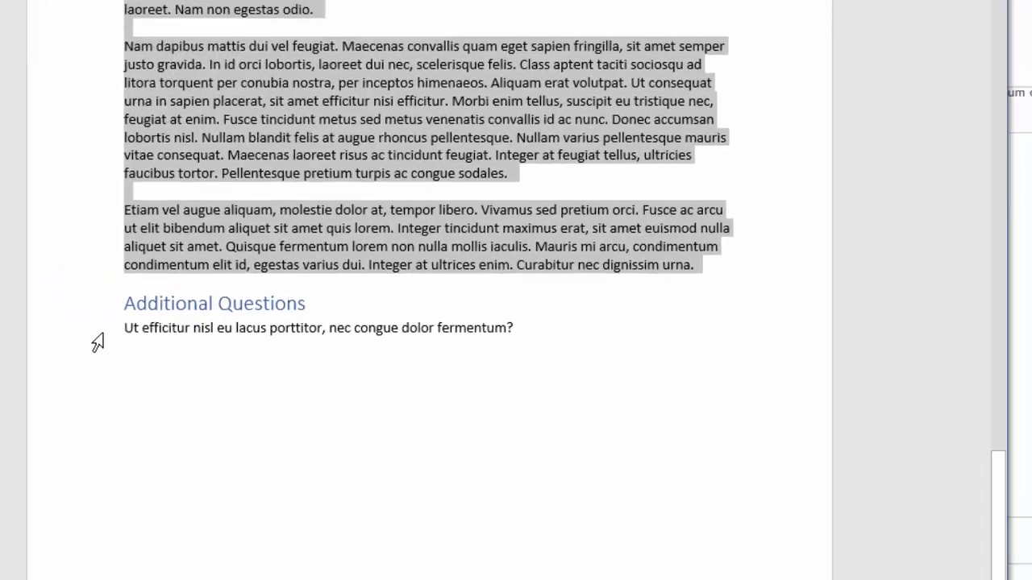
# - Switch to the draft referral in Word and copy the question under the Additional Questions heading
pyautogui.tripleClick(252, 351)
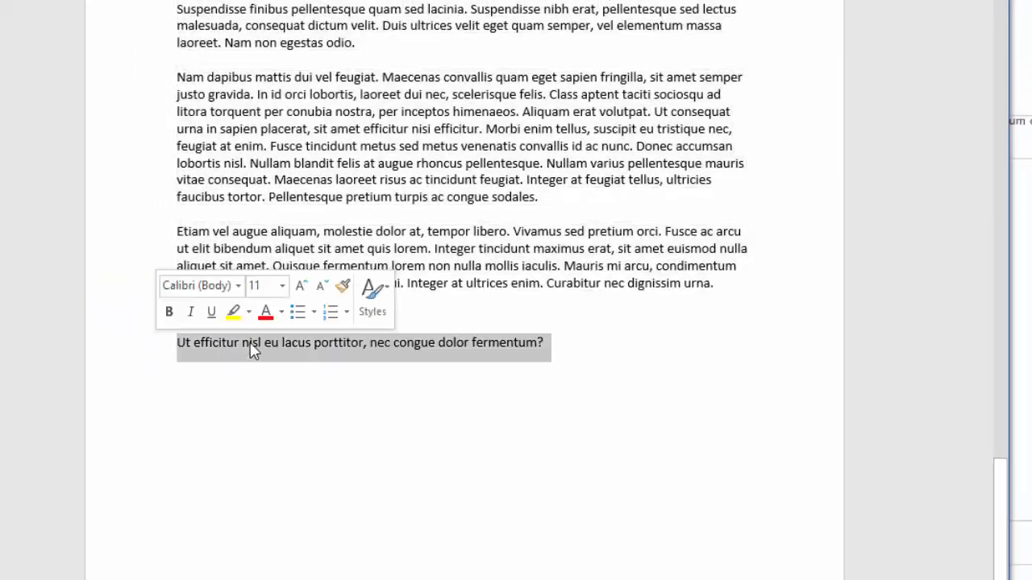
pyautogui.rightClick(252, 351)
pyautogui.click(296, 376)
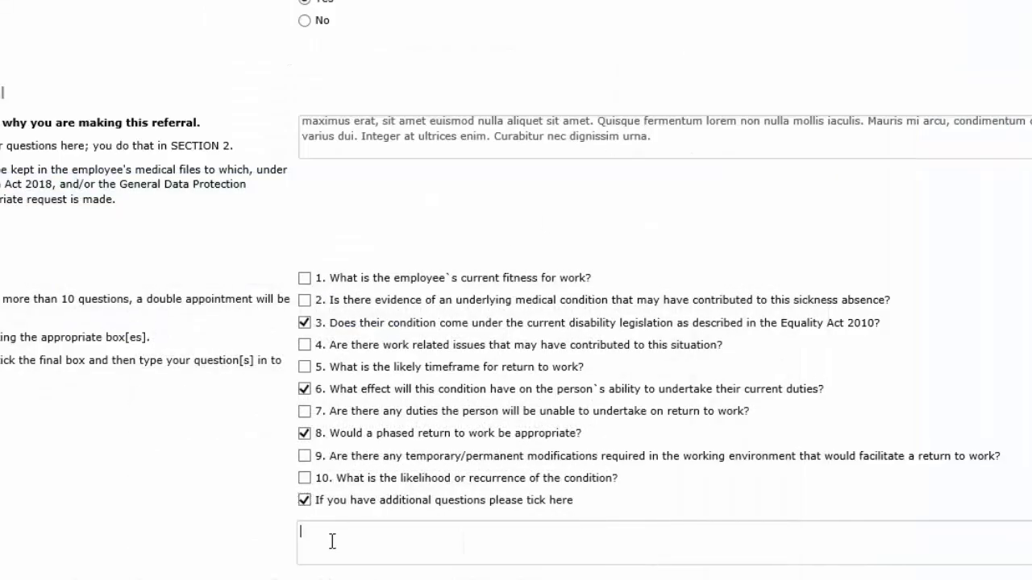
# - Back in Cohort, paste the copied question into the additional questions box and continue to the file attachment page
pyautogui.rightClick(332, 545)
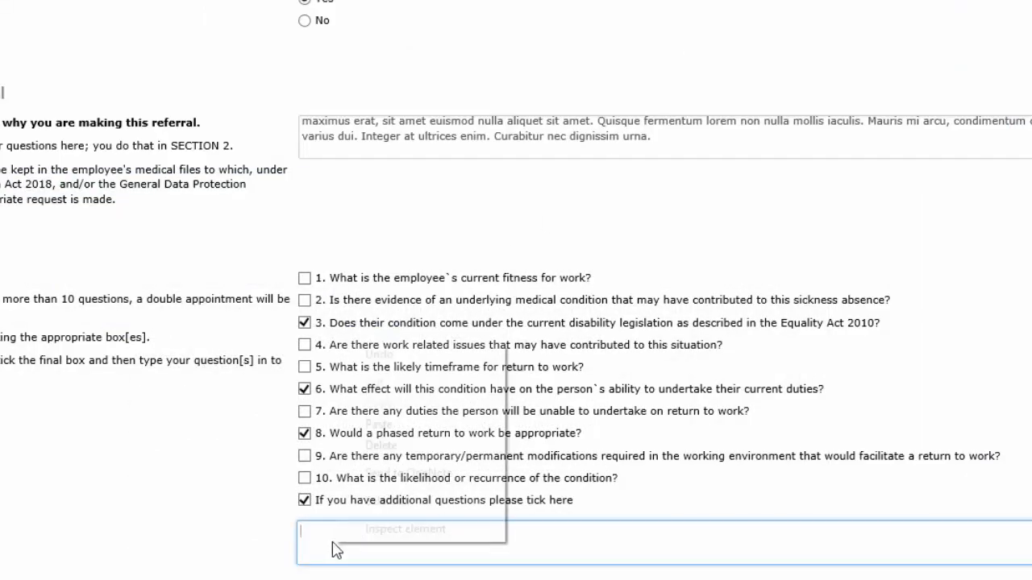
pyautogui.click(379, 423)
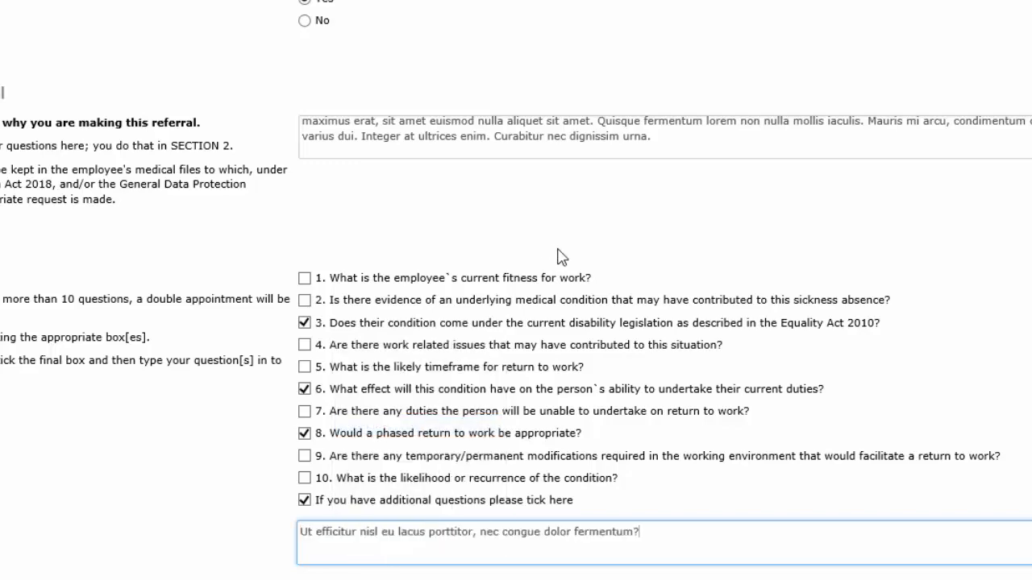
pyautogui.scroll(-1, 712, 403)
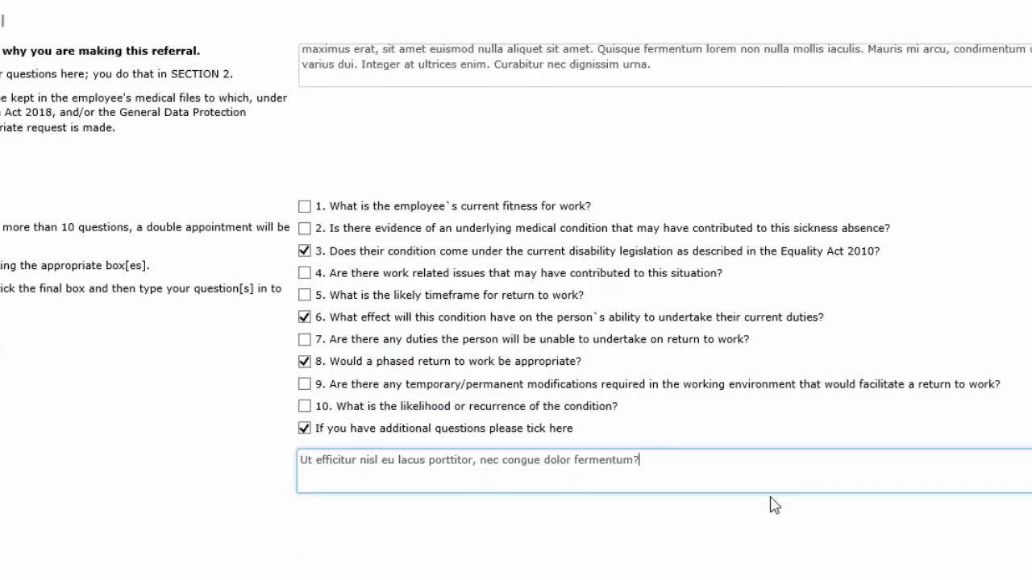
pyautogui.click(751, 528)
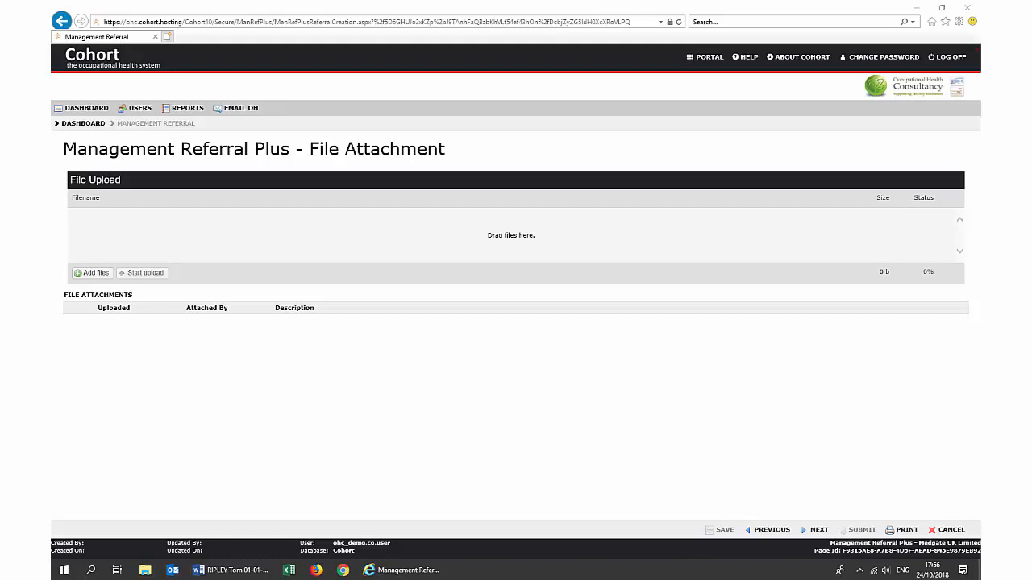
# - Add the Sickness Record PDF and the Letter from GP PNG from the draft referral folder to the upload list, then close the folder
pyautogui.moveTo(1023, 101); pyautogui.dragTo(592, 102)
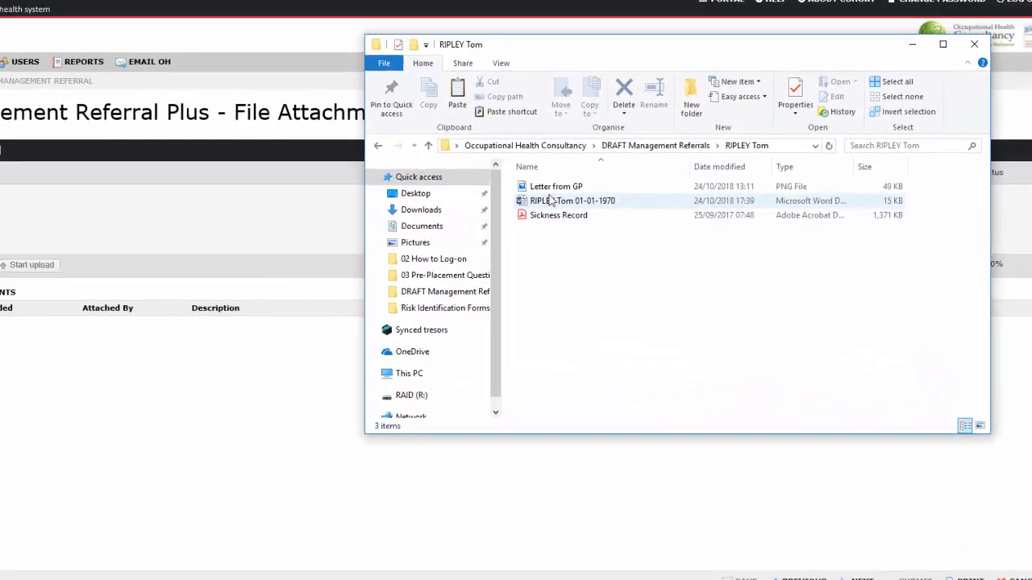
pyautogui.click(566, 203)
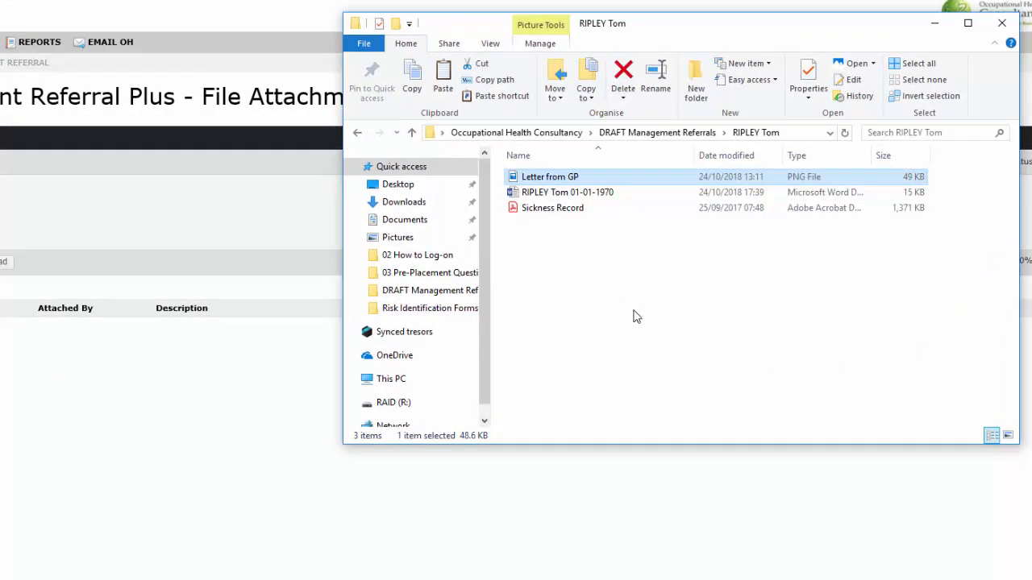
pyautogui.click(549, 209)
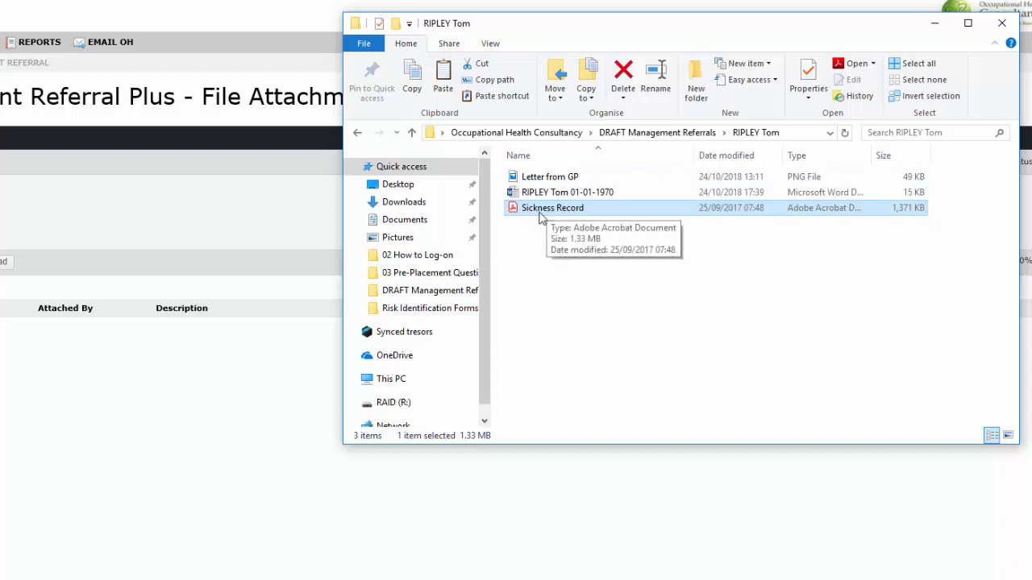
pyautogui.moveTo(539, 214); pyautogui.dragTo(222, 211)
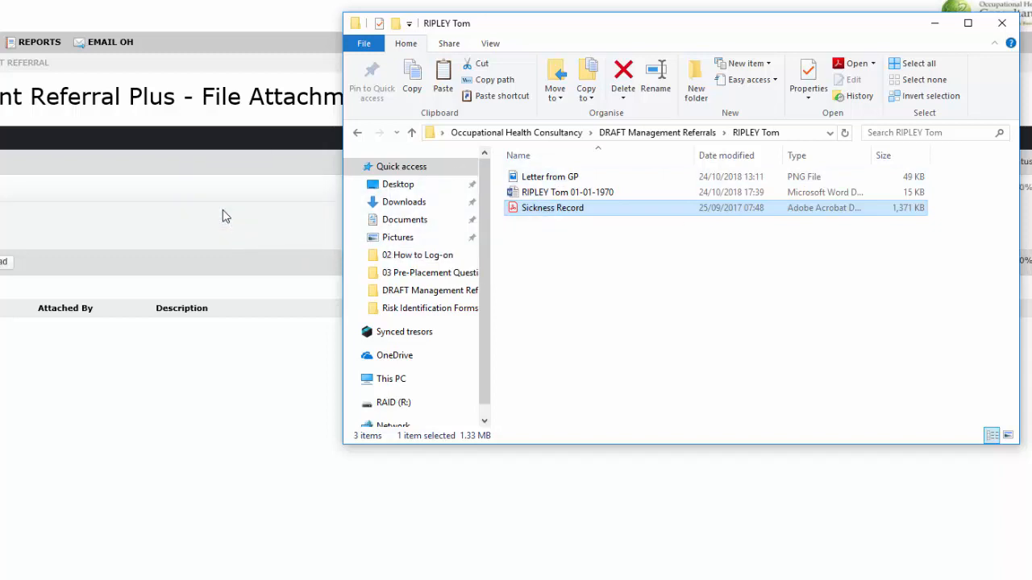
pyautogui.moveTo(524, 181); pyautogui.dragTo(225, 230)
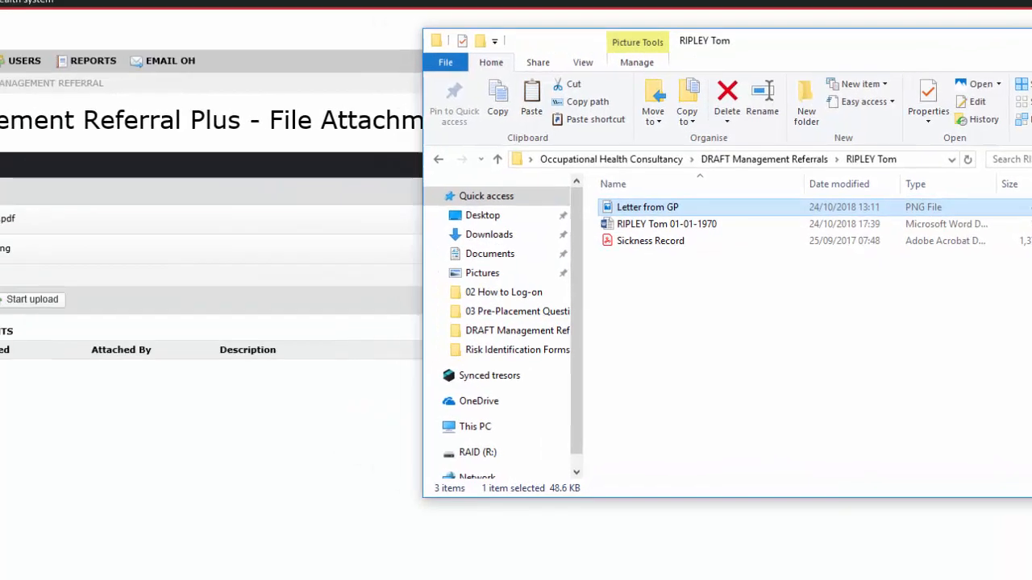
pyautogui.click(1002, 22)
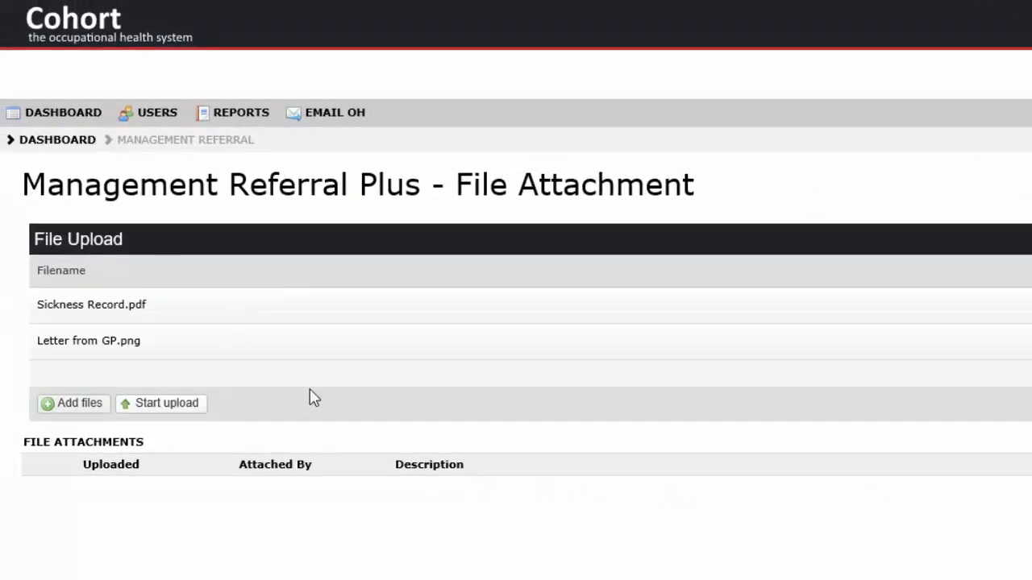
# - Upload the two listed files and continue to the declaration page
pyautogui.click(159, 409)
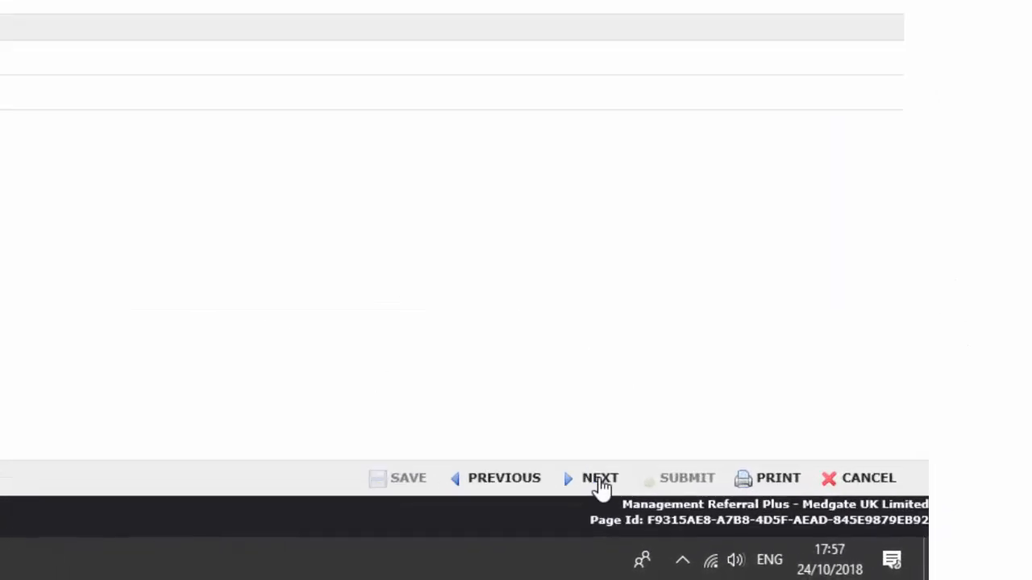
pyautogui.click(600, 483)
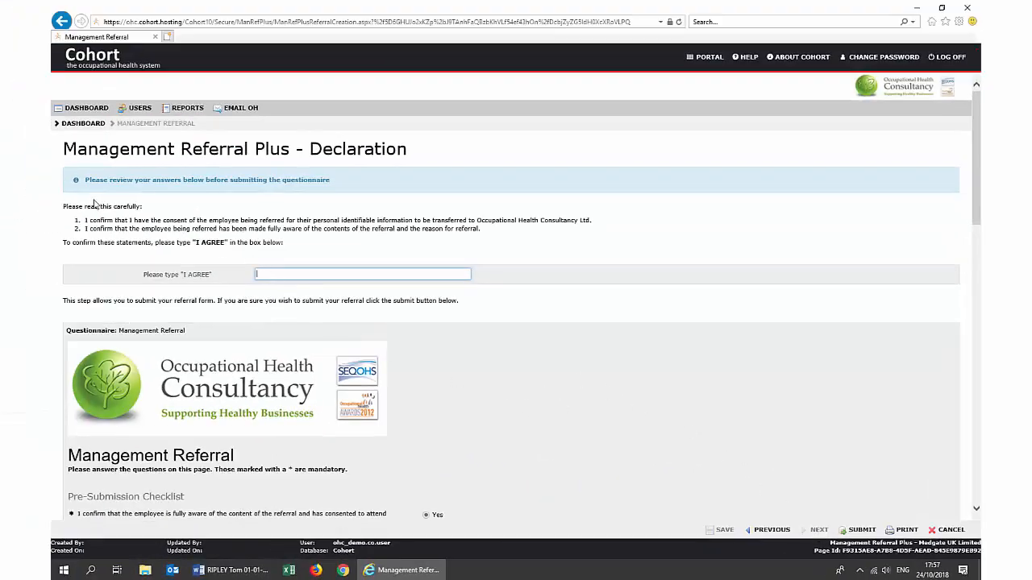
# - Read the consent statements and confirm them by entering "I AGREE" in the declaration
pyautogui.moveTo(85, 206); pyautogui.dragTo(249, 249)
pyautogui.click(275, 274)
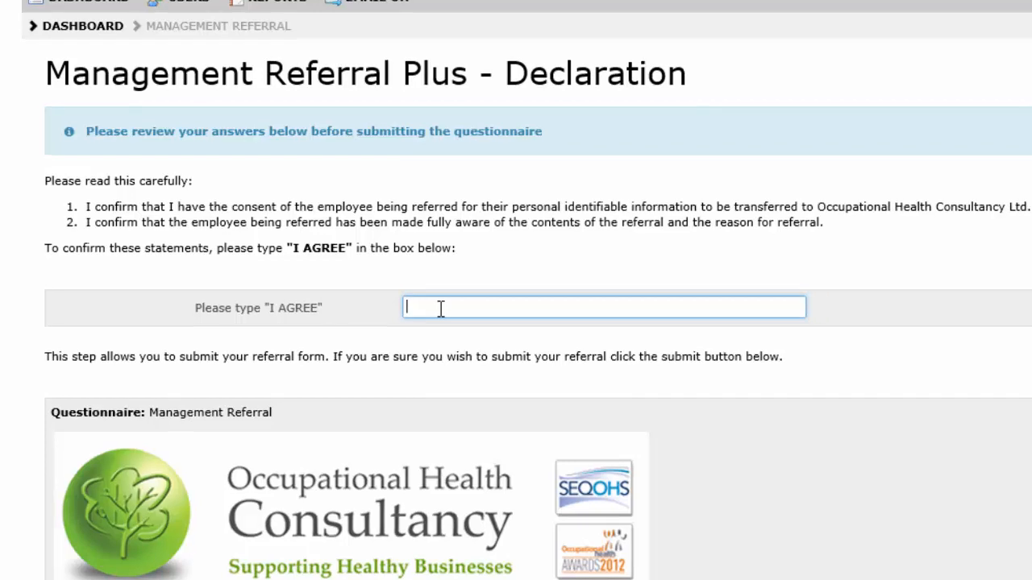
pyautogui.write('i agree')
# - Review all the questionnaire answers below the declaration and submit the referral
pyautogui.scroll(-5, 712, 288)
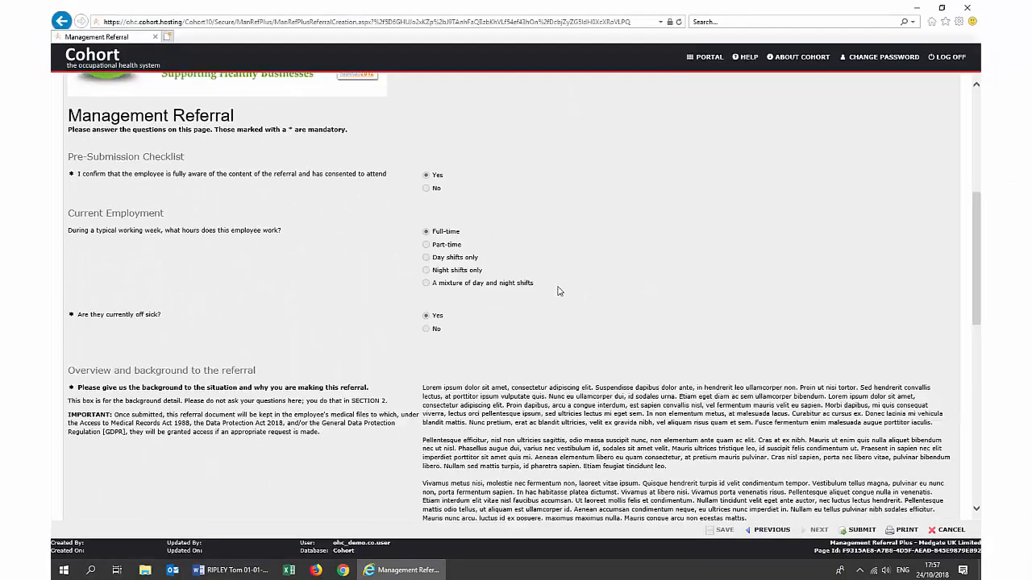
pyautogui.scroll(-3, 558, 290)
pyautogui.scroll(-4, 558, 288)
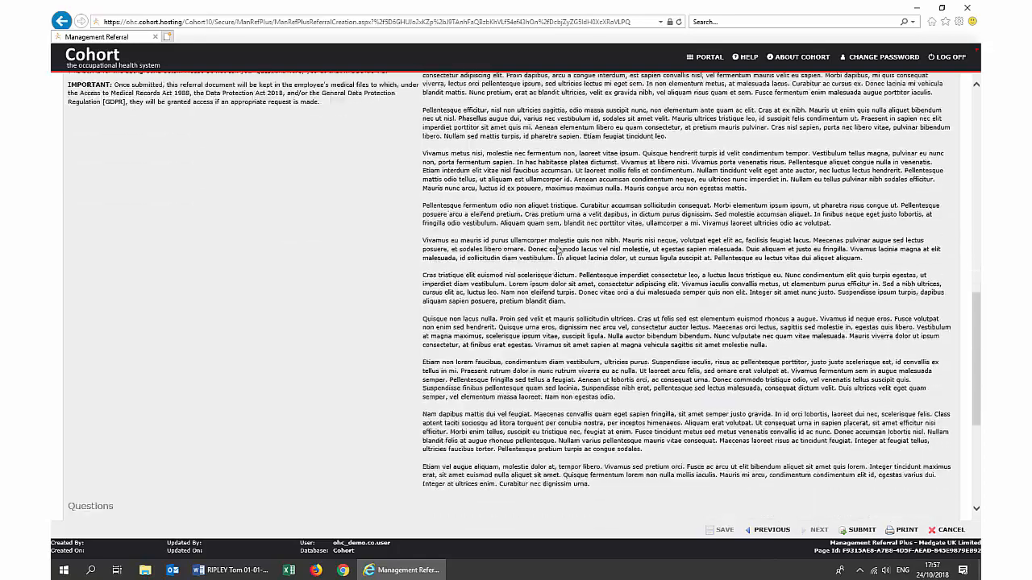
pyautogui.scroll(-2, 615, 300)
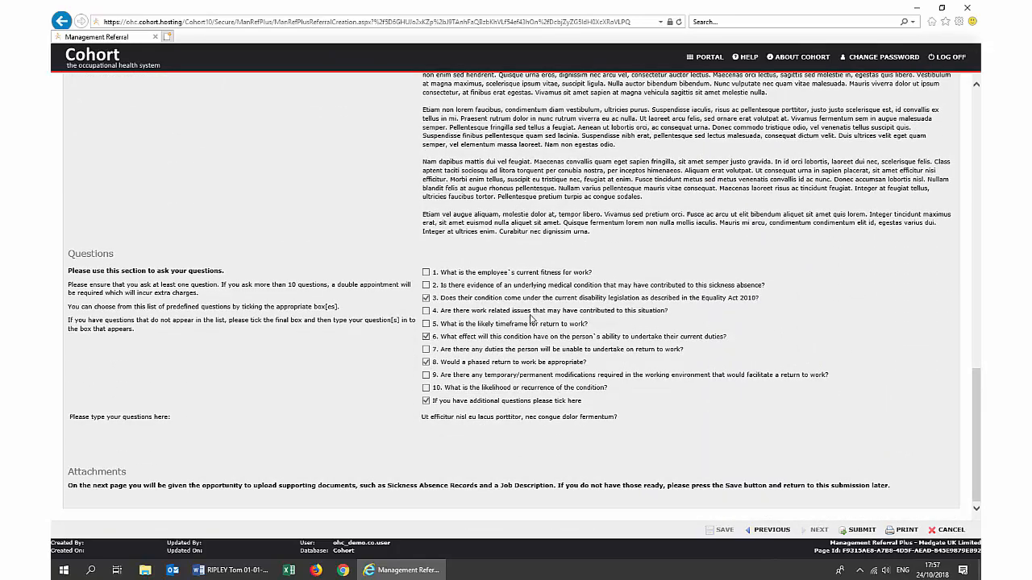
pyautogui.scroll(5, 532, 319)
pyautogui.scroll(-5, 612, 386)
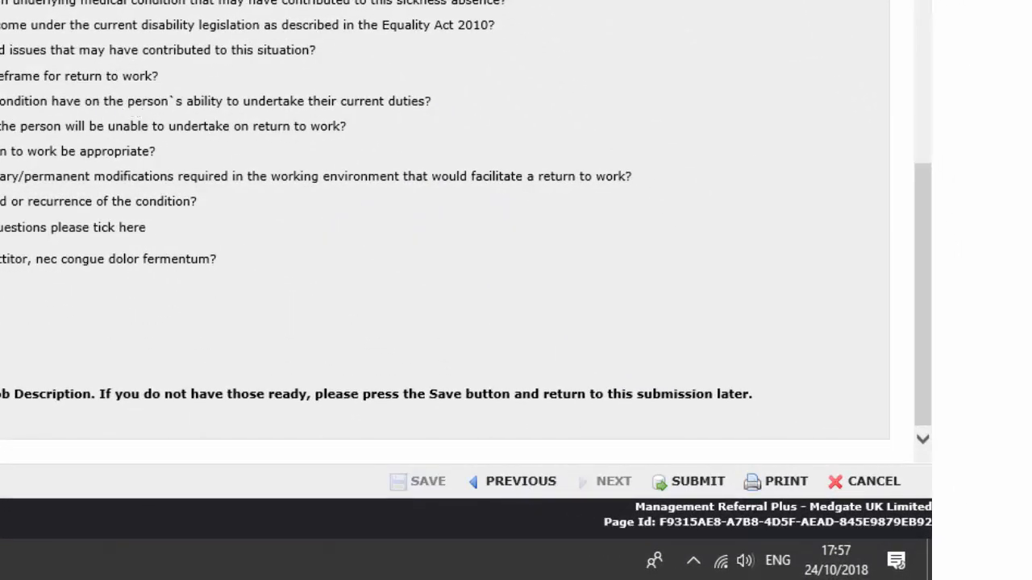
pyautogui.click(698, 483)
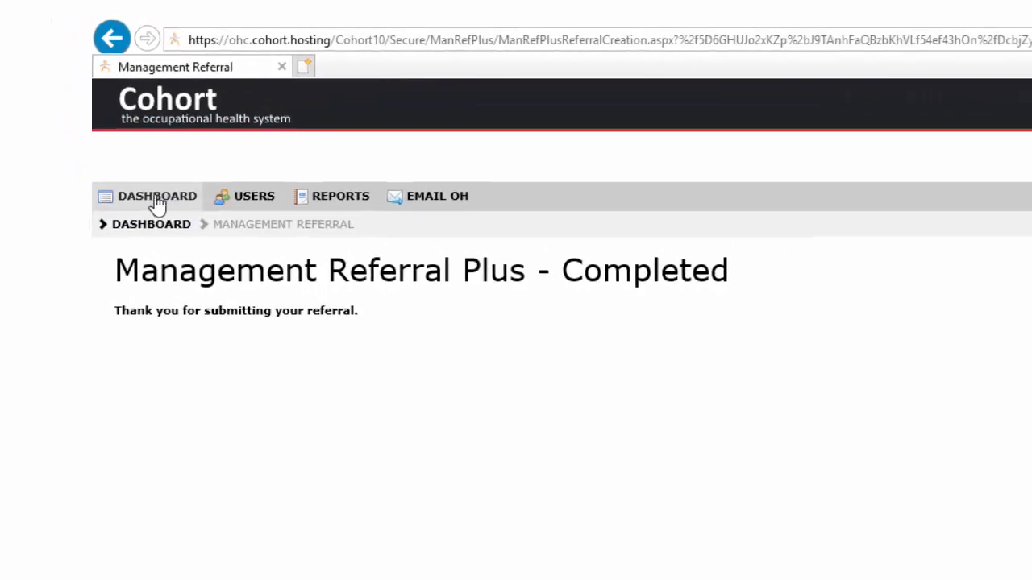
# - Return to the dashboard and locate the newly submitted referral in the list
pyautogui.click(157, 200)
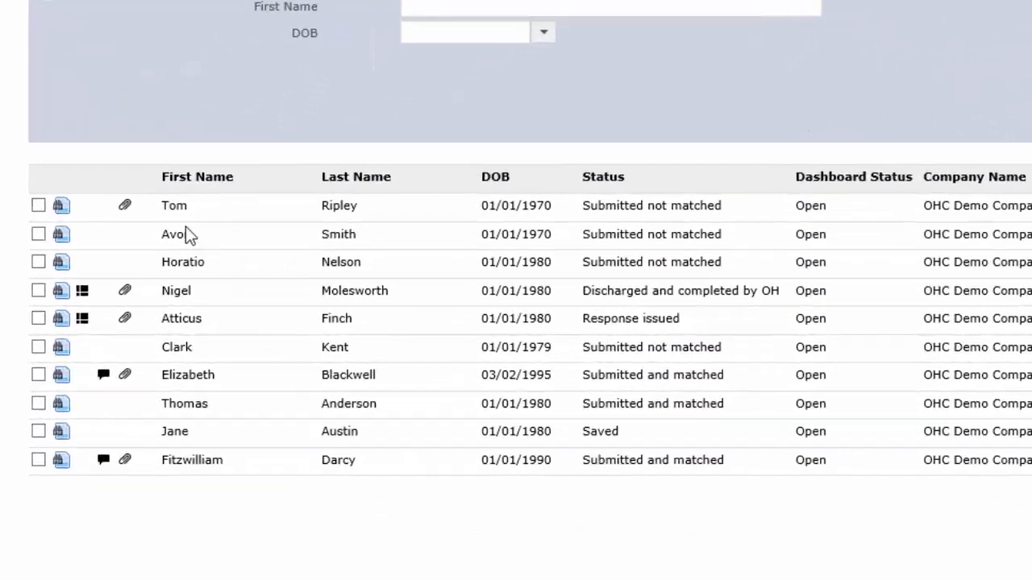
pyautogui.moveTo(163, 207); pyautogui.dragTo(356, 207)
pyautogui.click(375, 206)
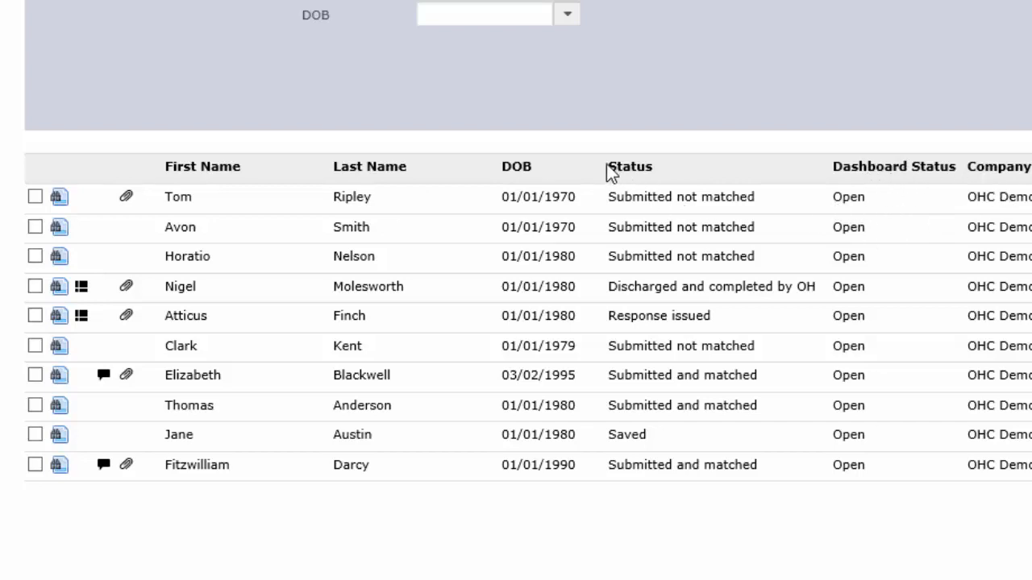
# - Examine the Status column, comparing Saved, Submitted not matched, Submitted and matched, Discharged and completed by OH, and Response issued
pyautogui.moveTo(605, 166); pyautogui.dragTo(668, 175)
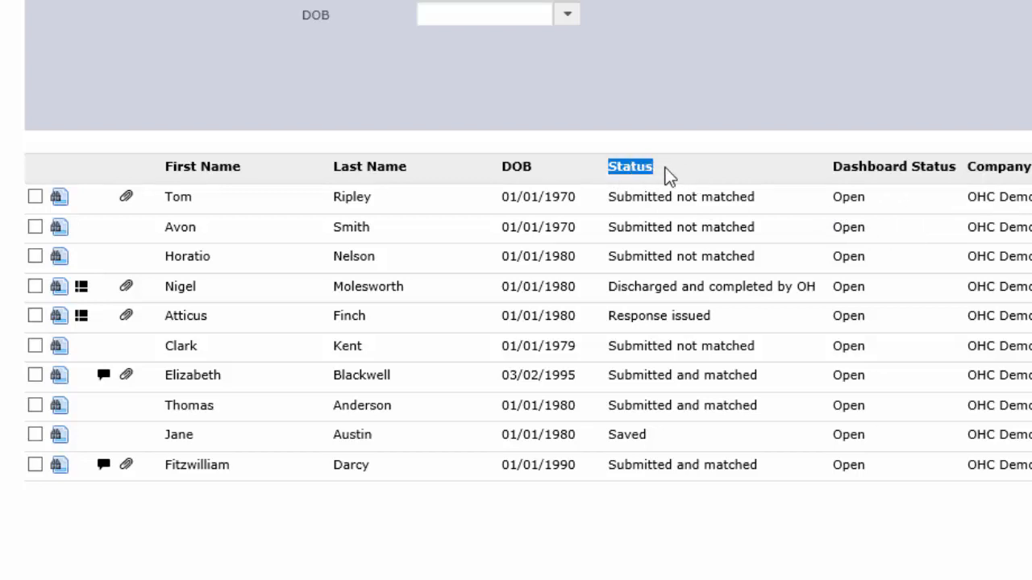
pyautogui.click(720, 176)
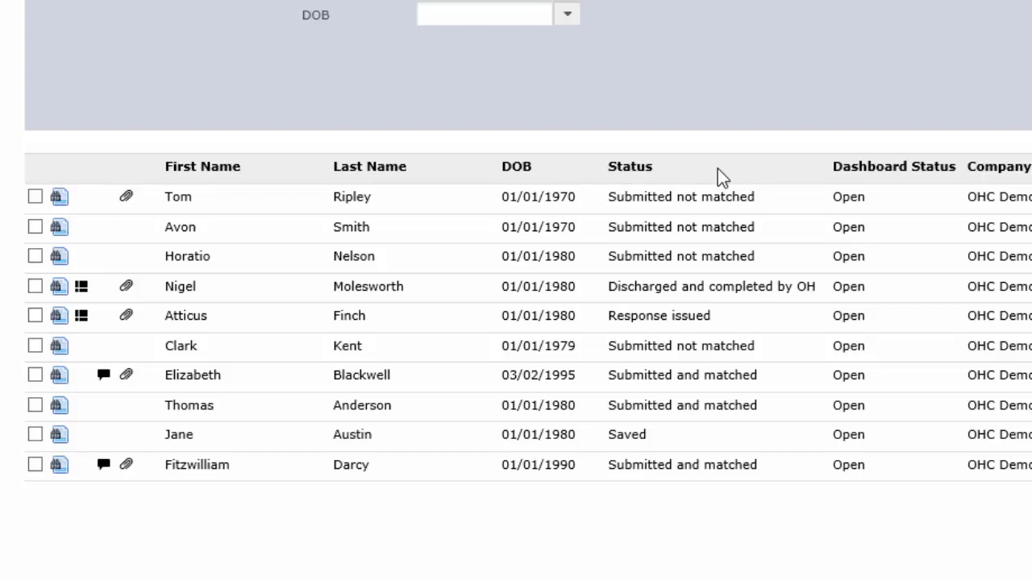
pyautogui.moveTo(612, 447); pyautogui.dragTo(654, 445)
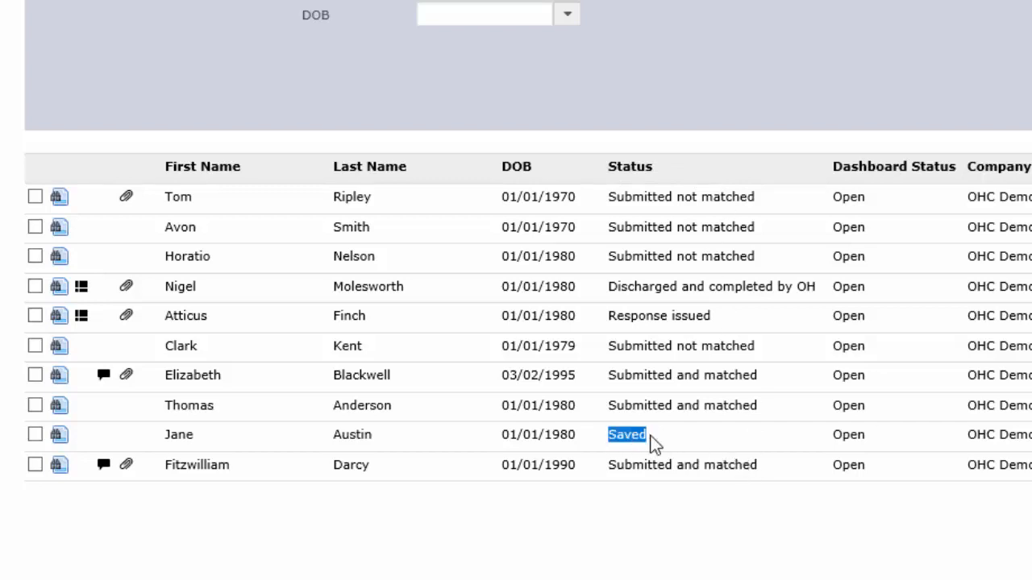
pyautogui.click(681, 443)
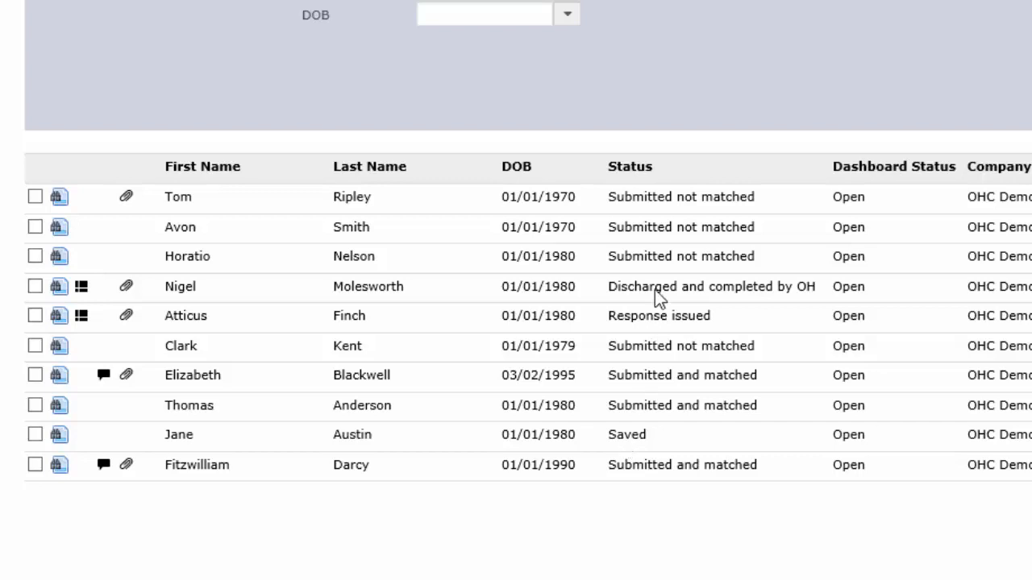
pyautogui.moveTo(610, 200); pyautogui.dragTo(750, 213)
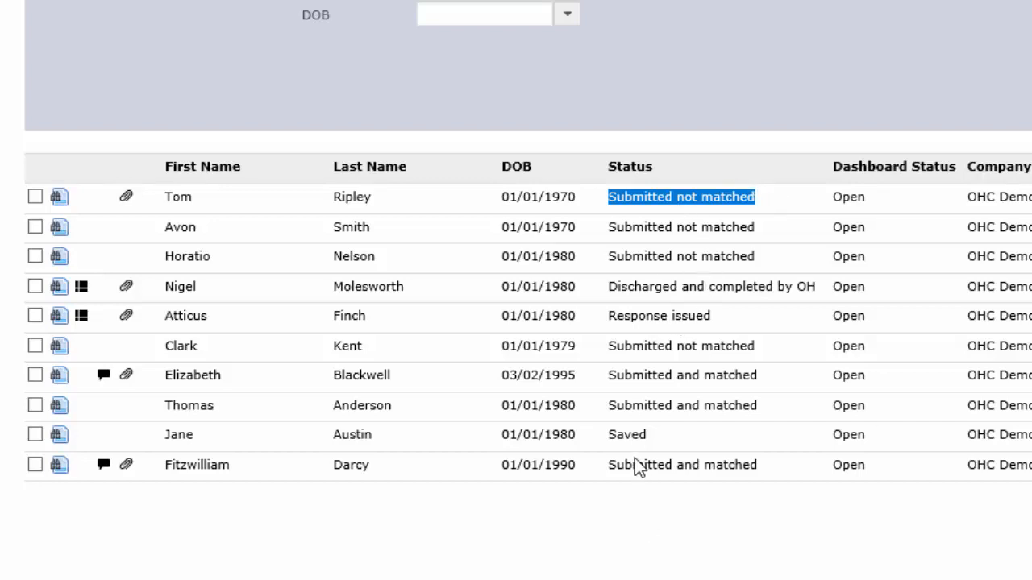
pyautogui.click(618, 474)
pyautogui.moveTo(617, 474); pyautogui.dragTo(755, 477)
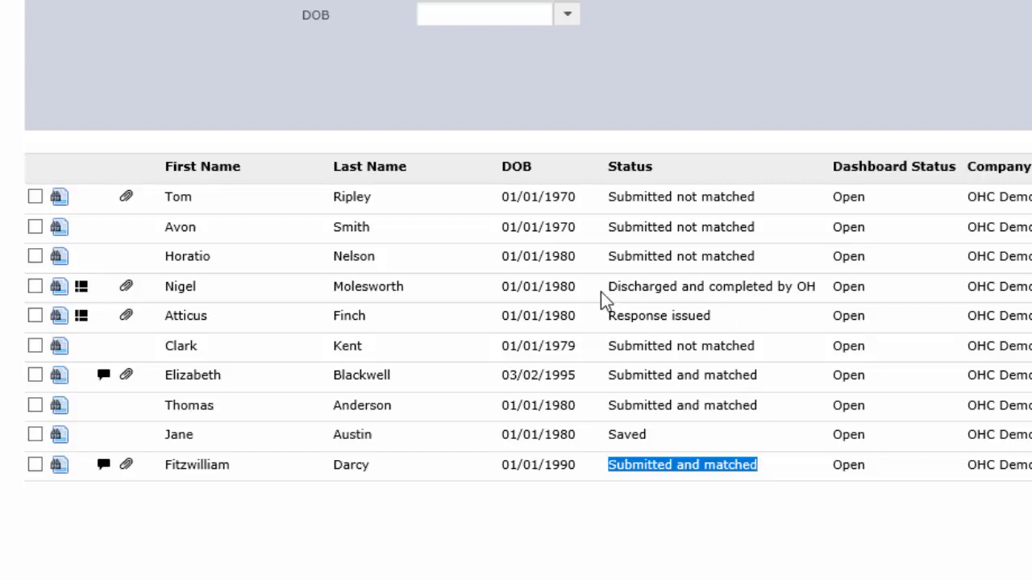
pyautogui.moveTo(611, 289); pyautogui.dragTo(803, 299)
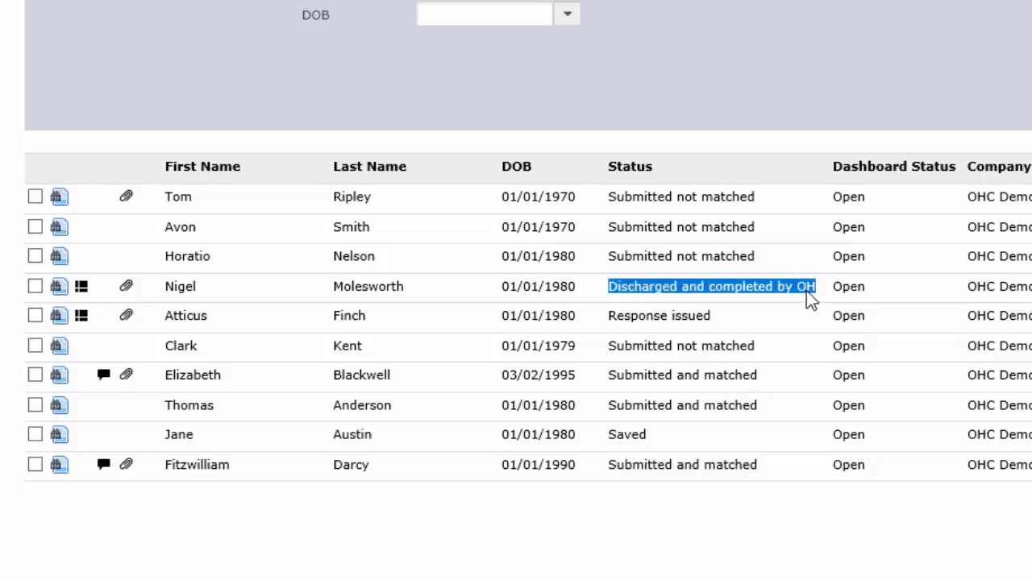
pyautogui.click(794, 293)
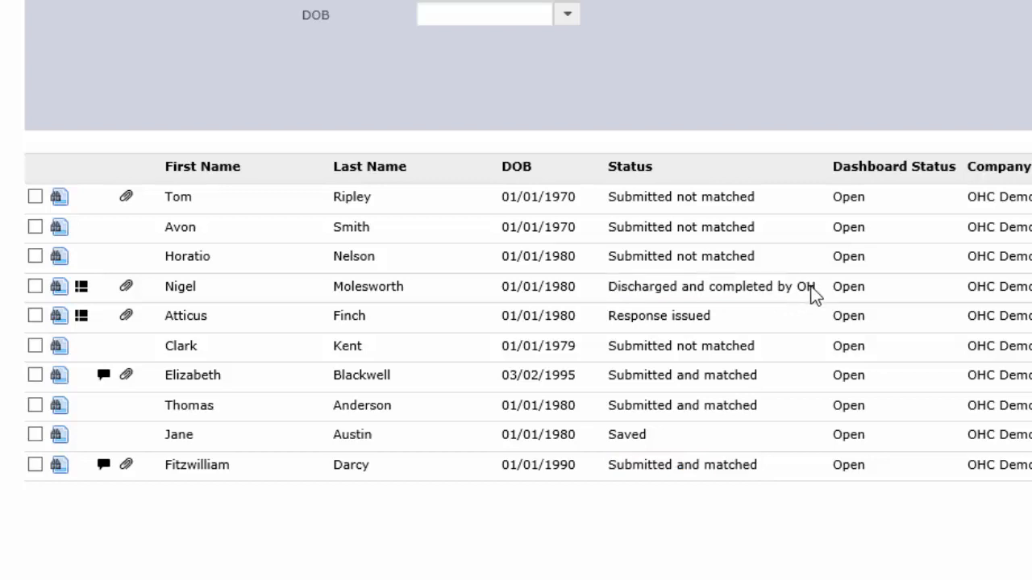
pyautogui.moveTo(609, 317); pyautogui.dragTo(717, 327)
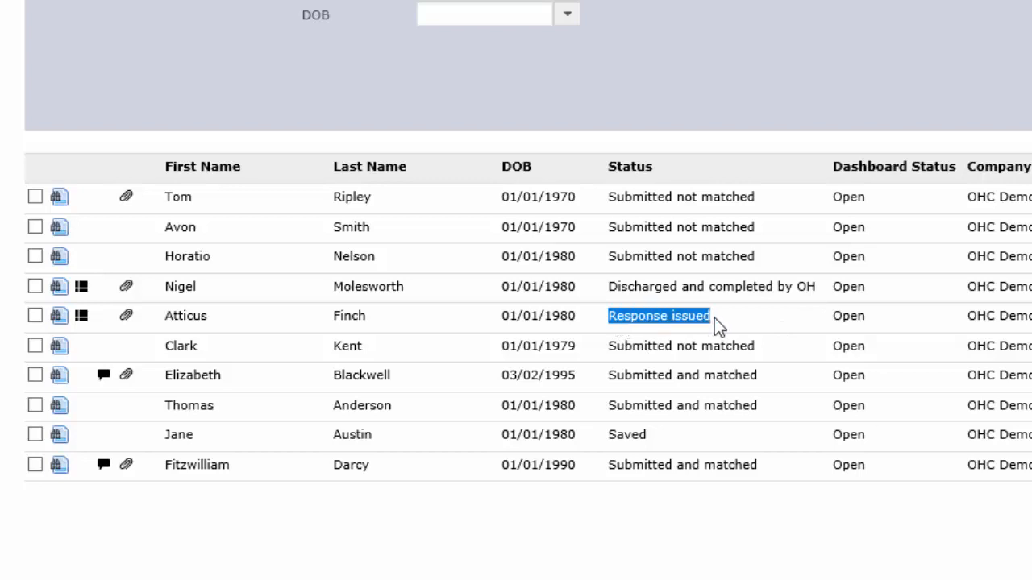
pyautogui.click(733, 318)
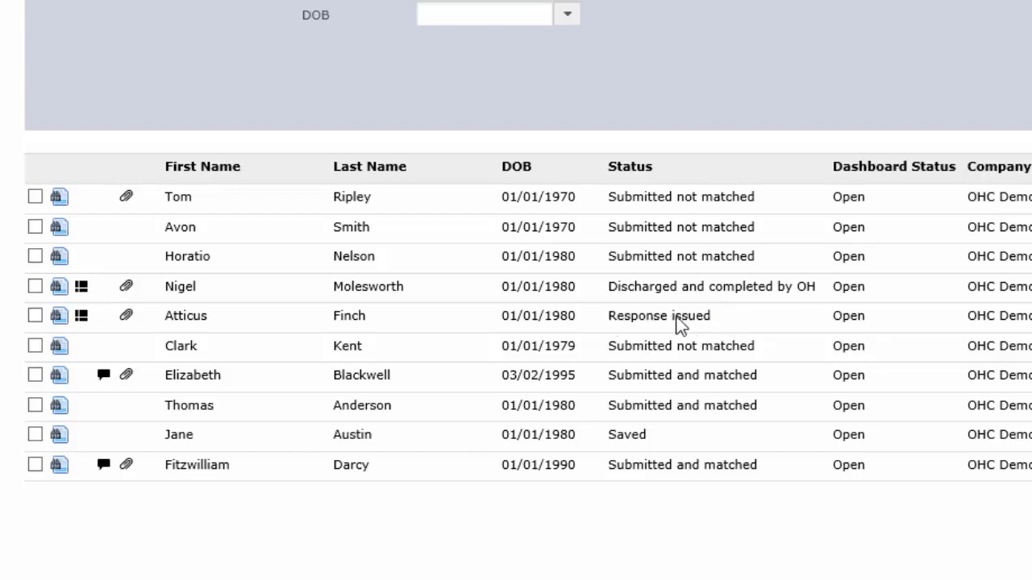
# - Open the referral with the status Response issued and review its questionnaire answers
pyautogui.moveTo(610, 317); pyautogui.dragTo(698, 317)
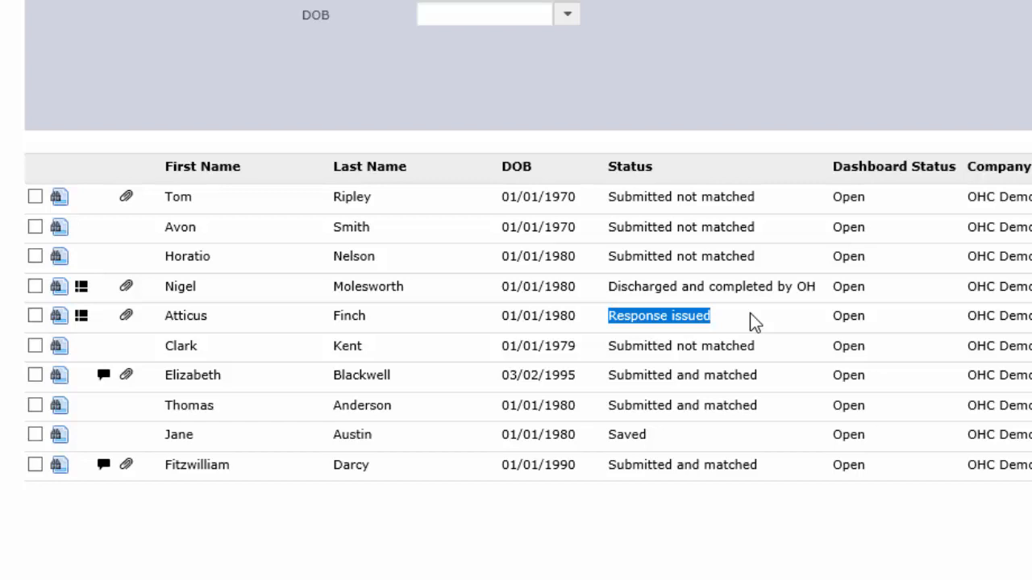
pyautogui.click(726, 323)
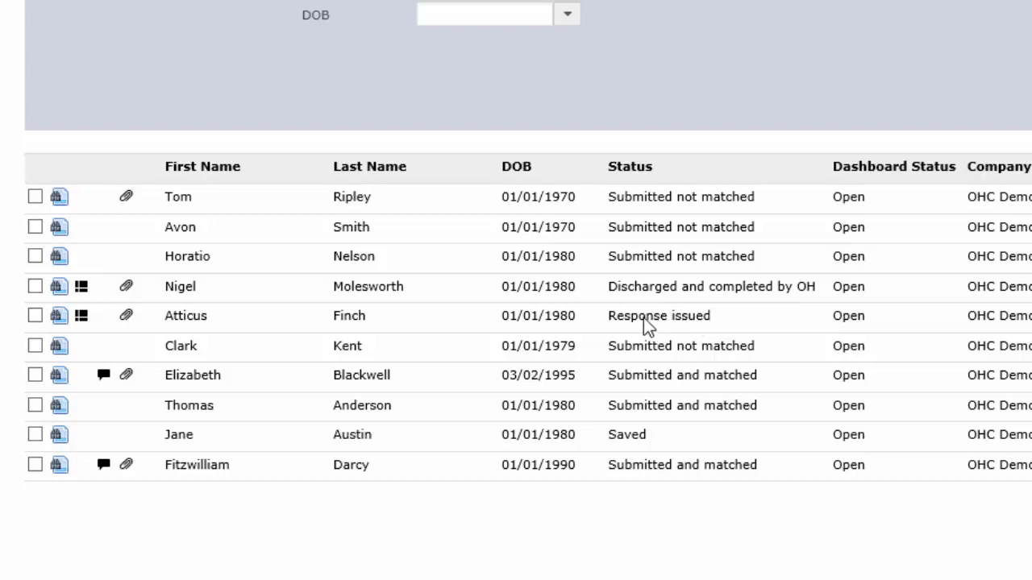
pyautogui.moveTo(628, 324); pyautogui.dragTo(716, 331)
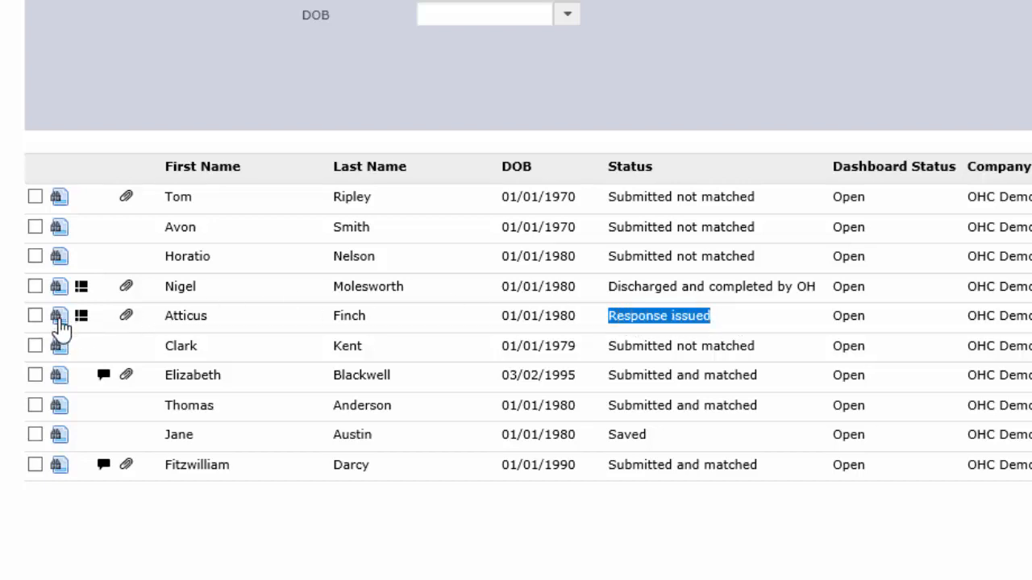
pyautogui.click(60, 316)
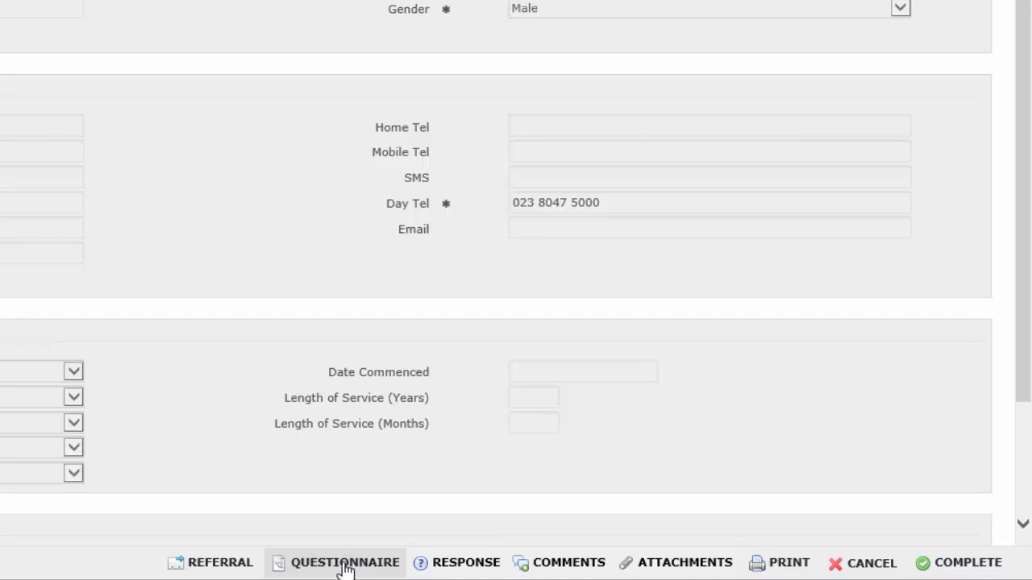
pyautogui.click(346, 569)
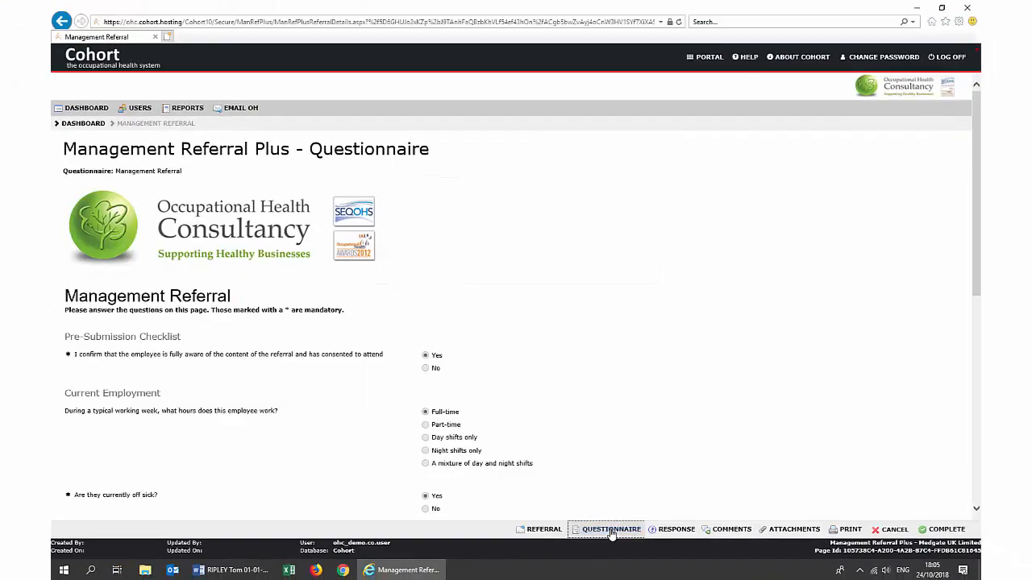
pyautogui.scroll(-7, 634, 420)
pyautogui.scroll(8, 637, 431)
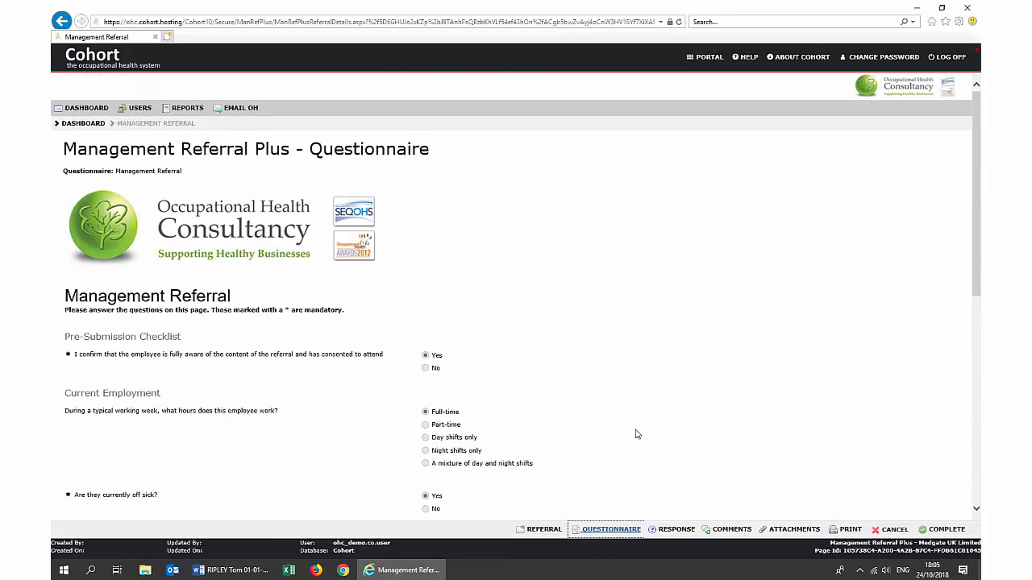
# - Read through the Occupational Health response letter in the referral's response forms
pyautogui.click(675, 530)
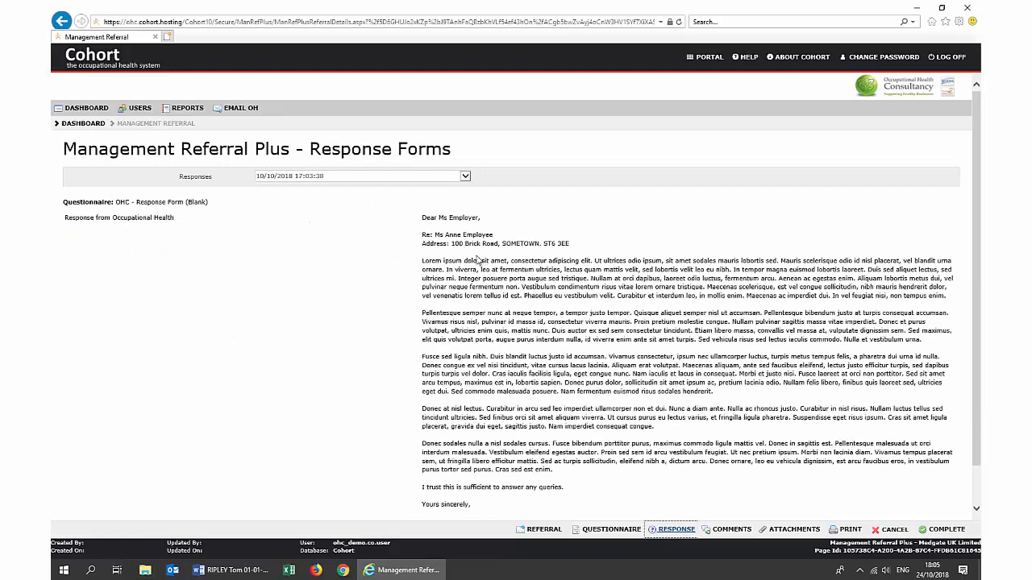
pyautogui.scroll(-1, 591, 381)
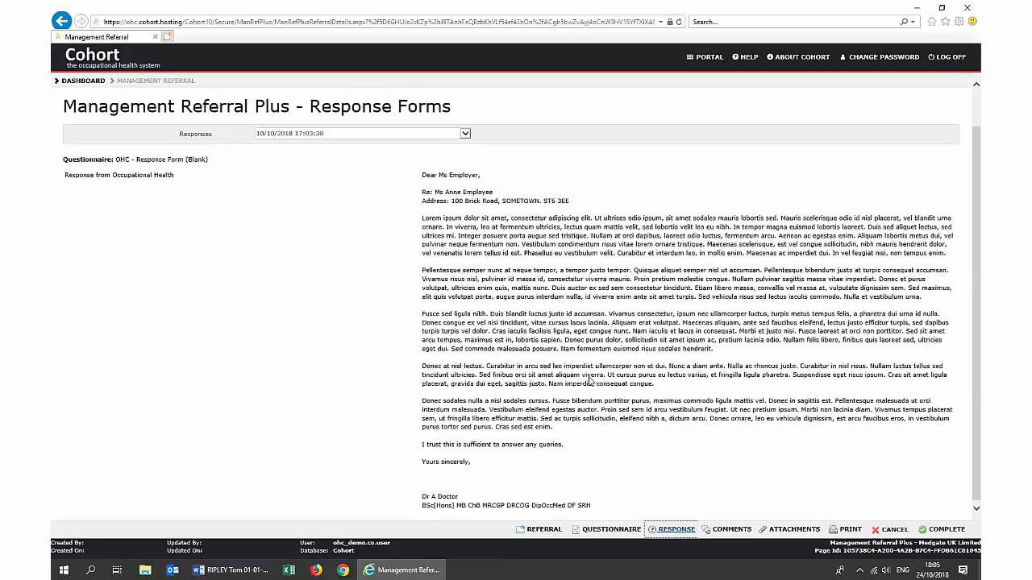
pyautogui.scroll(1, 604, 404)
pyautogui.scroll(-1, 605, 404)
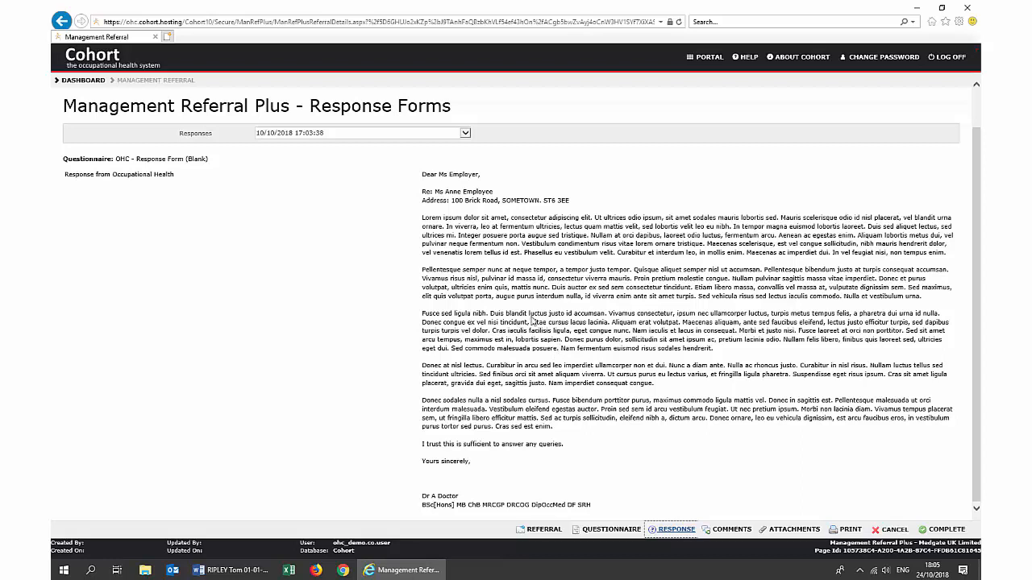
# - Open the referral's attachment Report to Management 2018-01-01.docx in Word and read the letter
pyautogui.click(790, 532)
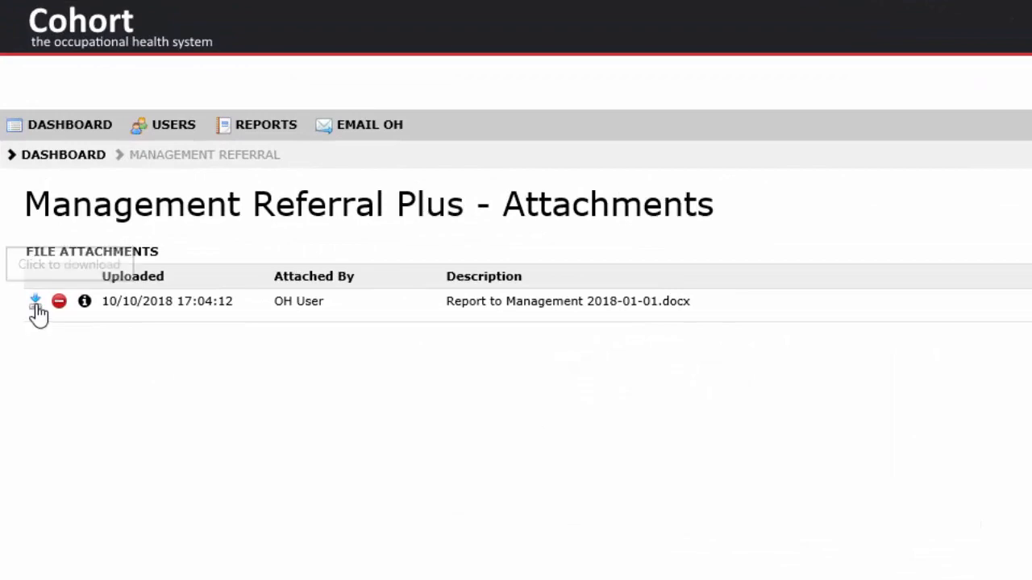
pyautogui.click(37, 306)
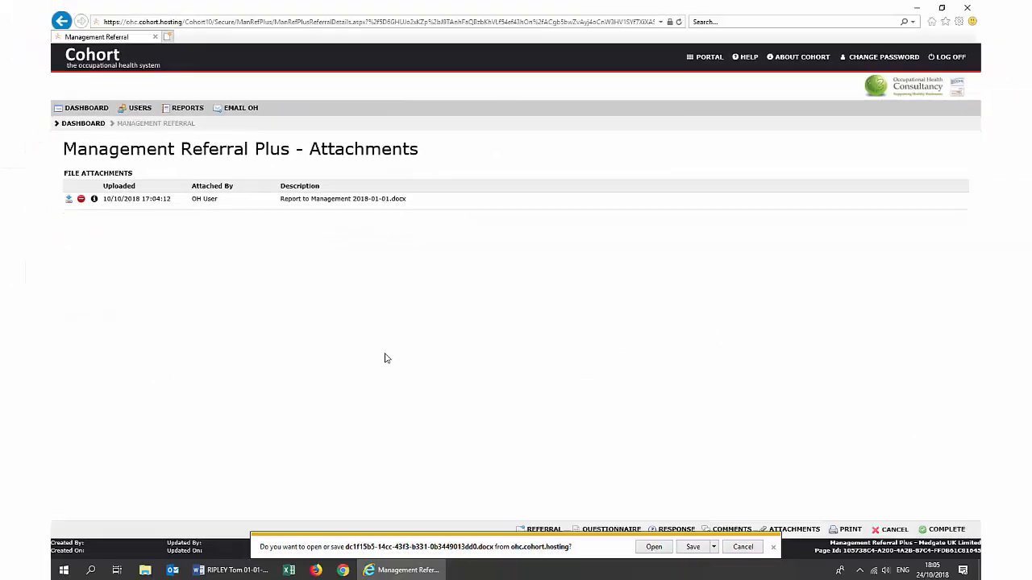
pyautogui.click(653, 546)
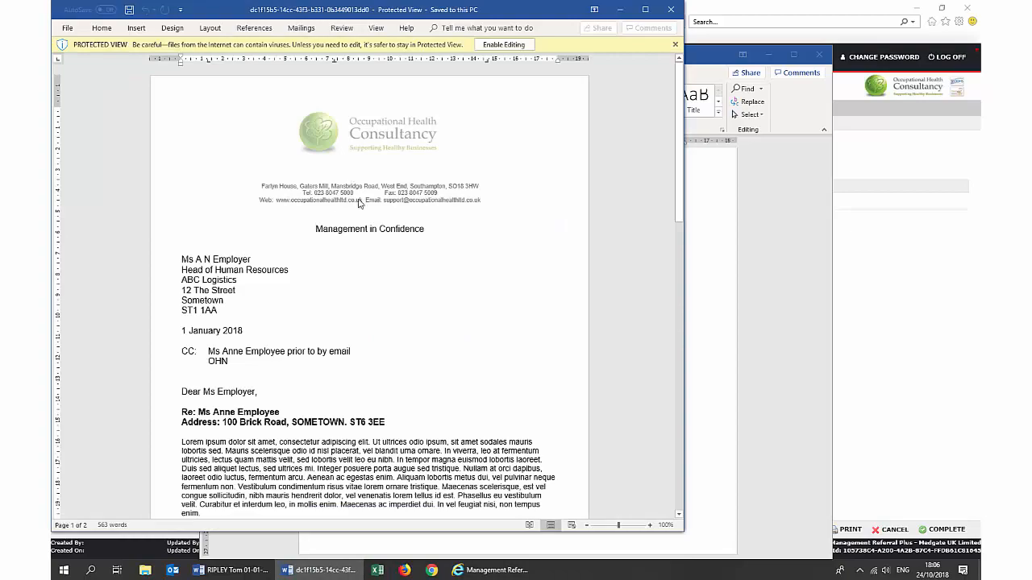
pyautogui.scroll(-5, 410, 292)
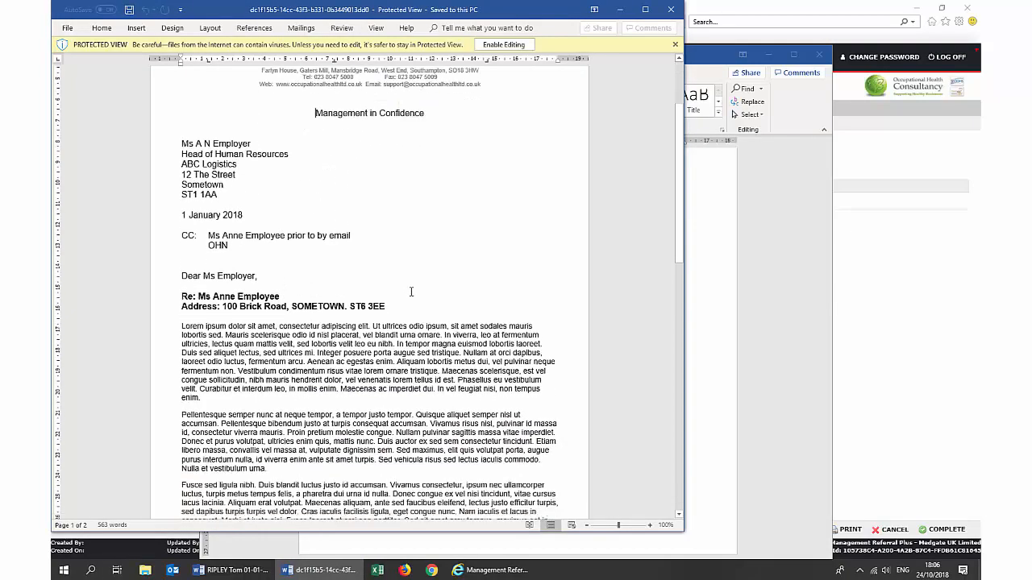
pyautogui.scroll(4, 412, 299)
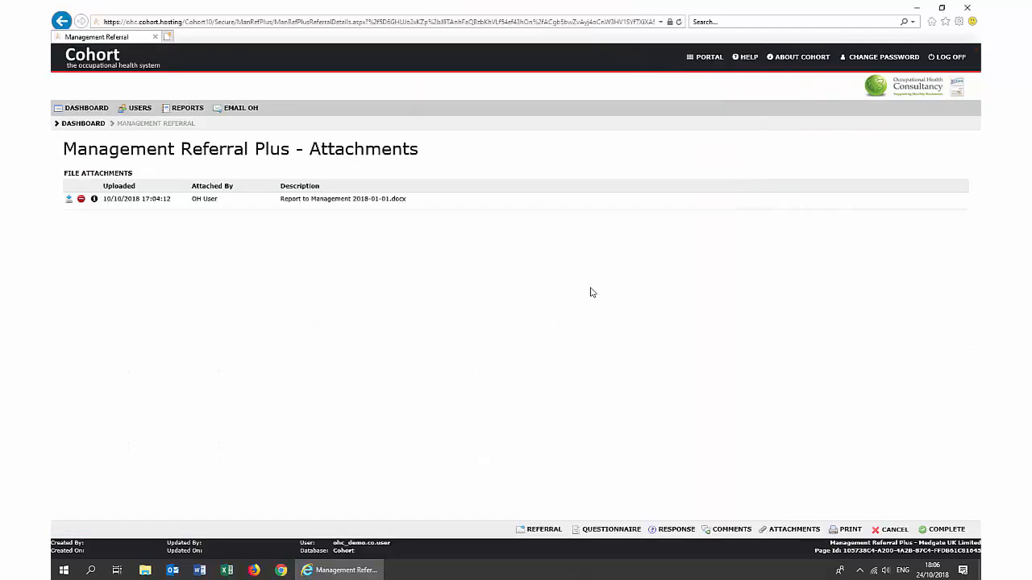
# - Generate a printable PDF of the referral containing the Questionnaire and the response form dated 10/10/2018 17:03:38
pyautogui.click(849, 530)
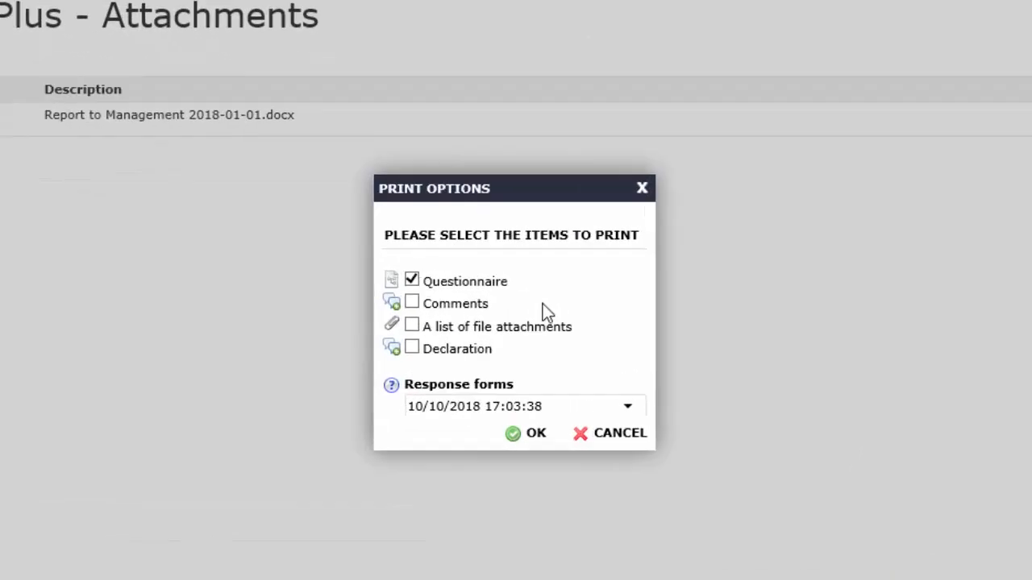
pyautogui.click(412, 304)
pyautogui.click(412, 280)
pyautogui.click(411, 303)
pyautogui.click(477, 410)
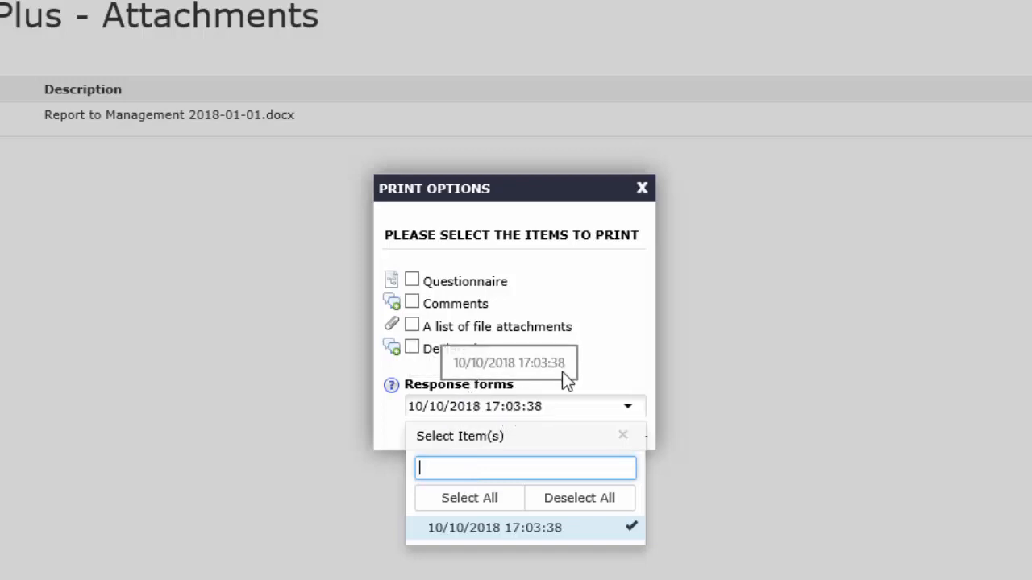
pyautogui.click(573, 358)
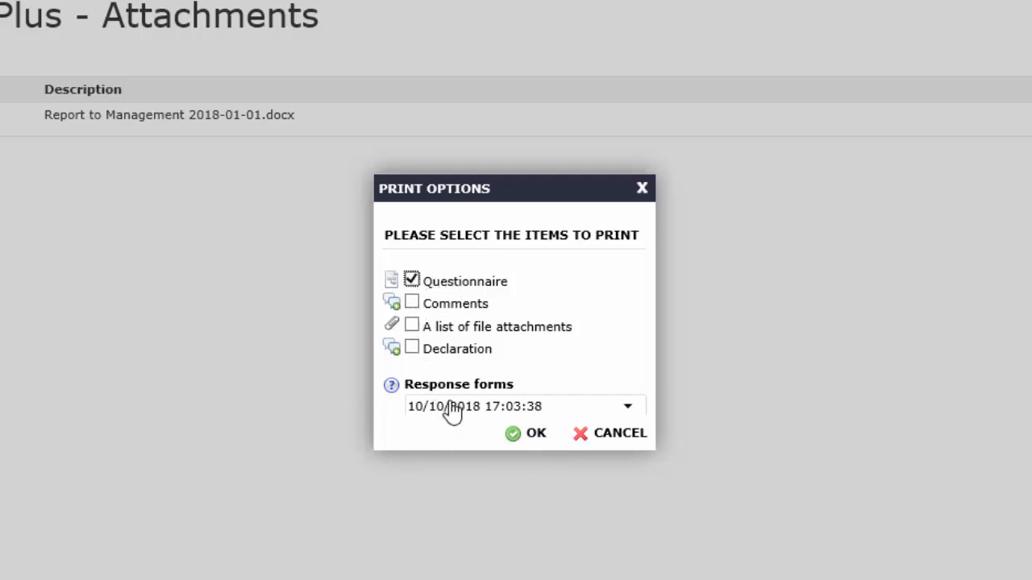
pyautogui.click(538, 436)
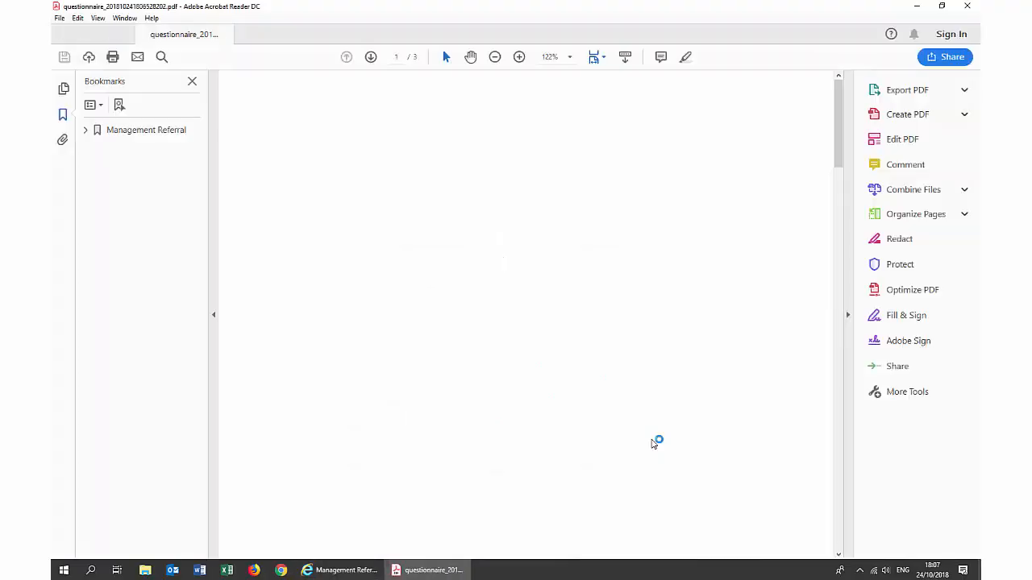
# - Review all pages of the generated PDF, then return to Cohort and dismiss the print options
pyautogui.scroll(-6, 605, 396)
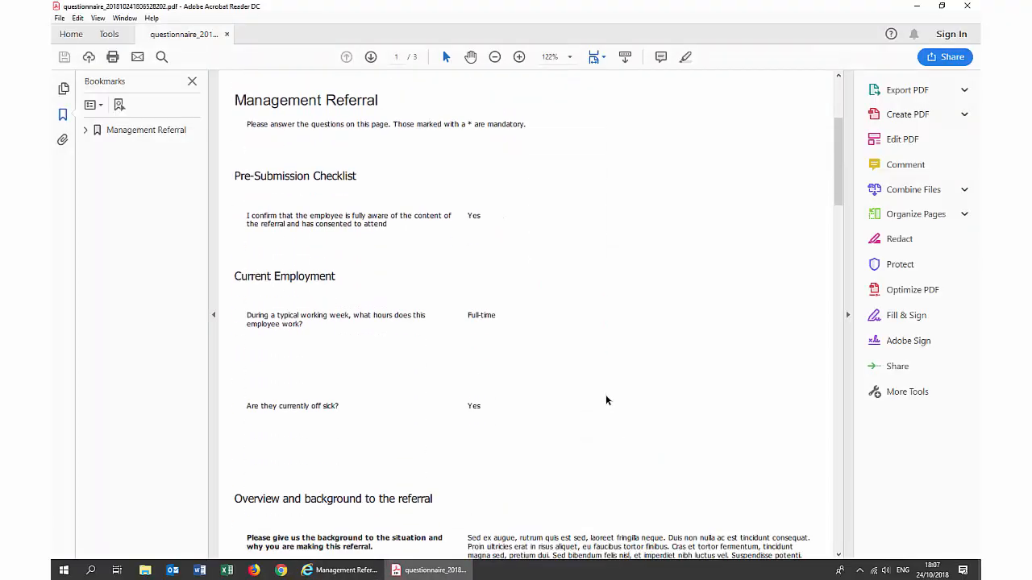
pyautogui.scroll(-10, 605, 396)
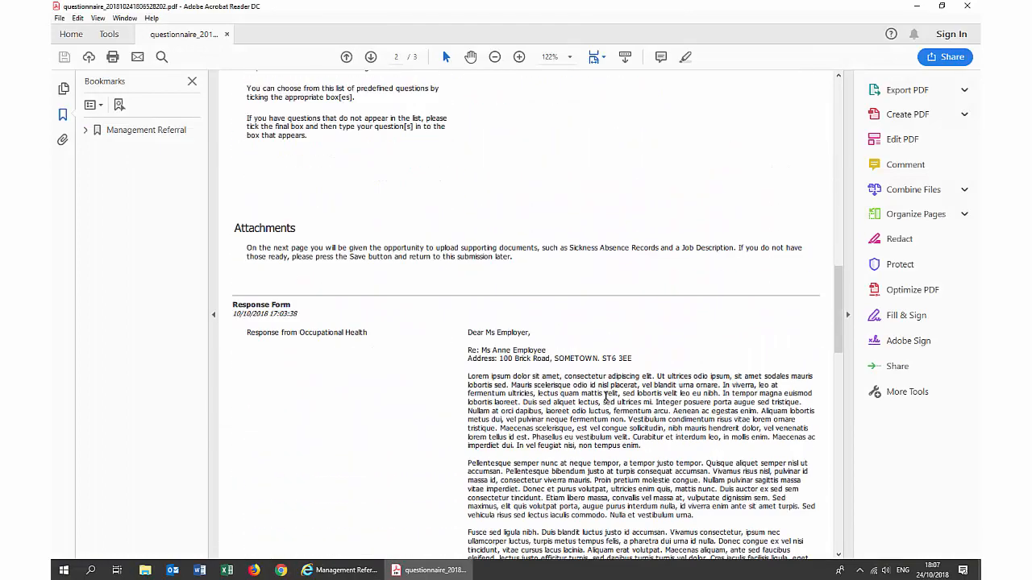
pyautogui.scroll(-8, 605, 395)
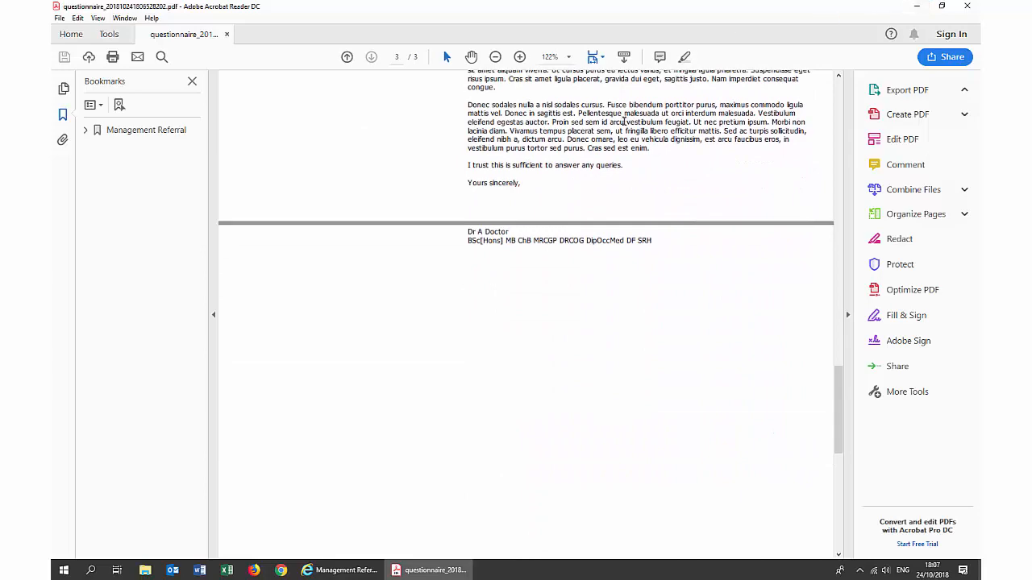
pyautogui.click(917, 6)
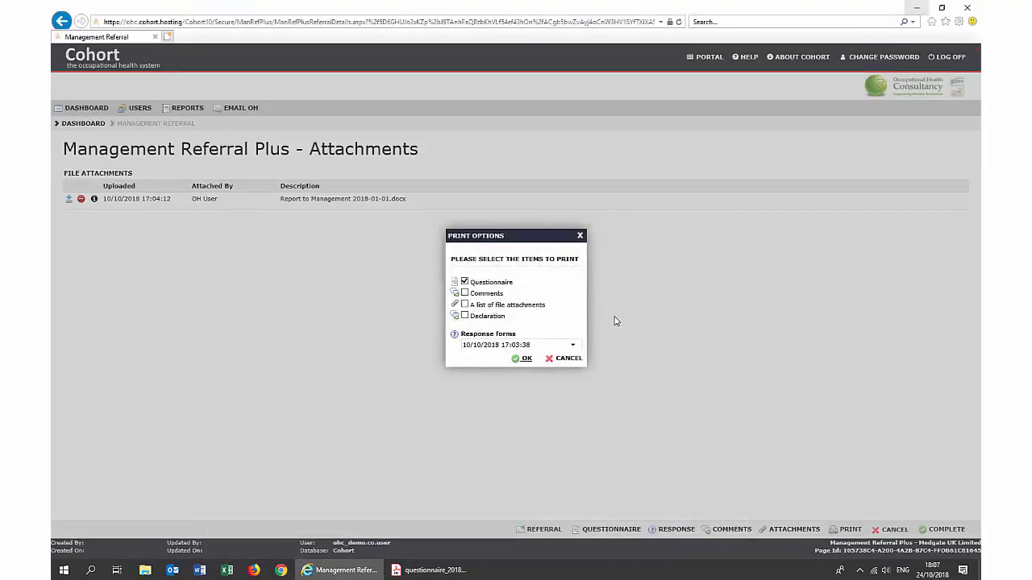
pyautogui.click(565, 359)
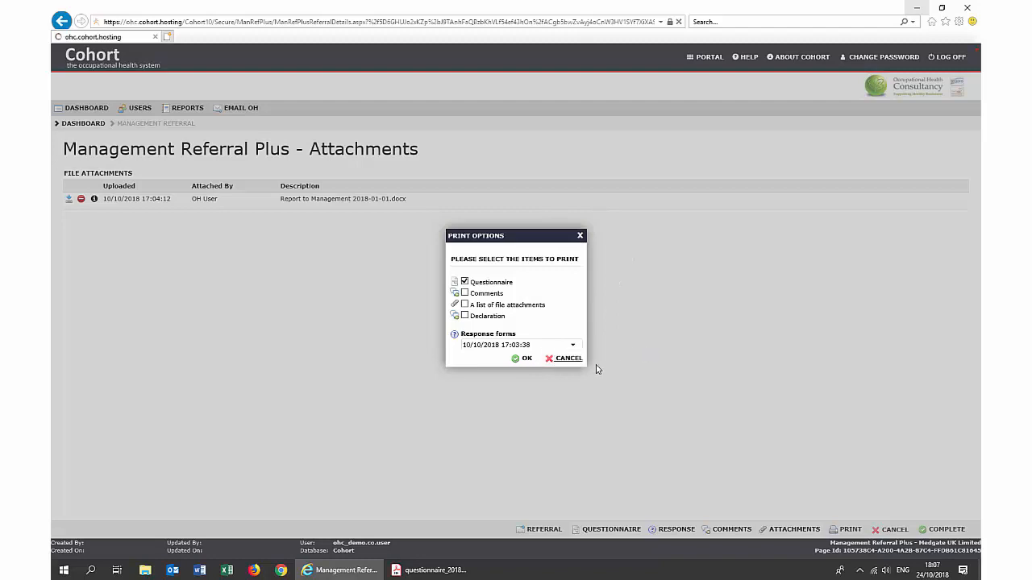